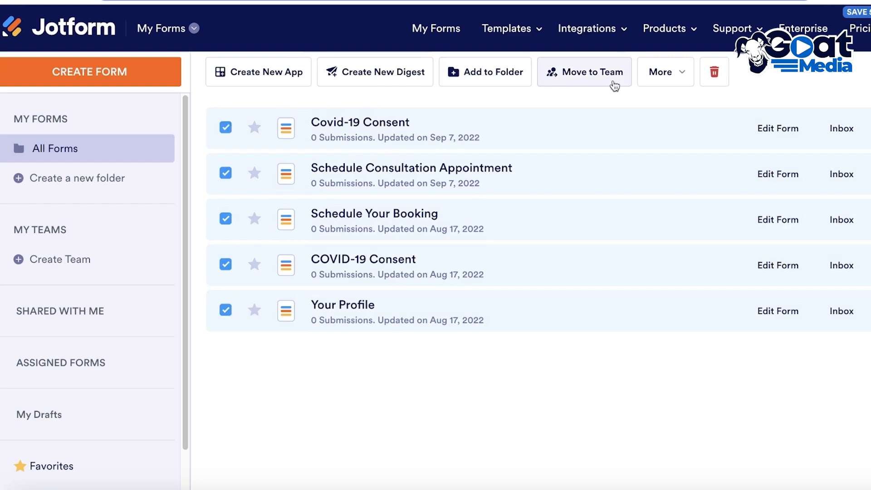
Delete the five selected forms from the forms list.
left_click(719, 80)
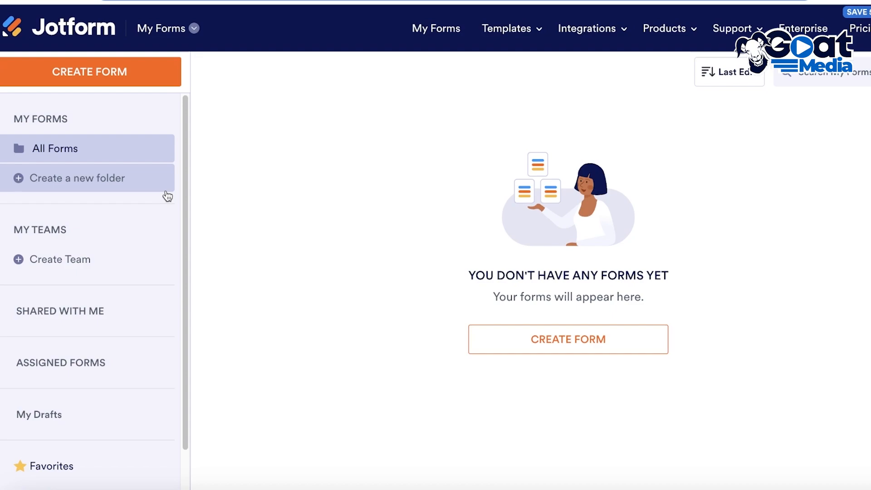
Create a team named Durden with the bee avatar and dismiss the Enterprise offer.
scroll(139, 236, "down", 1)
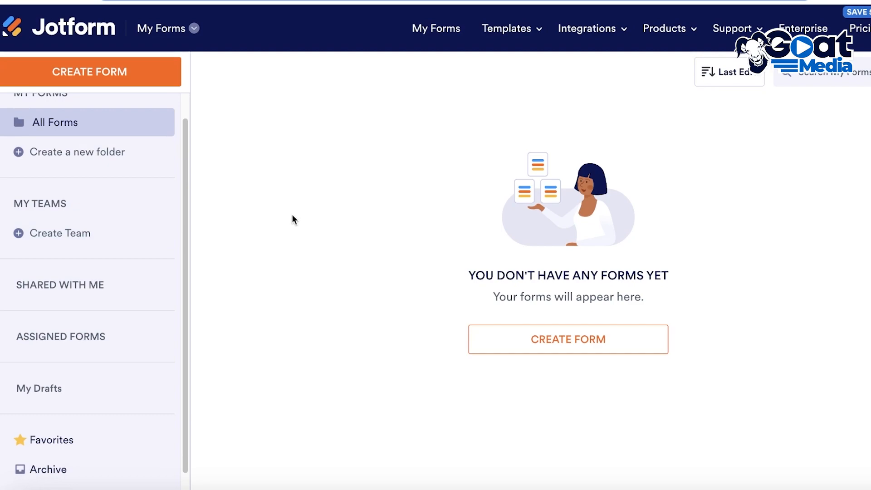
left_click(89, 238)
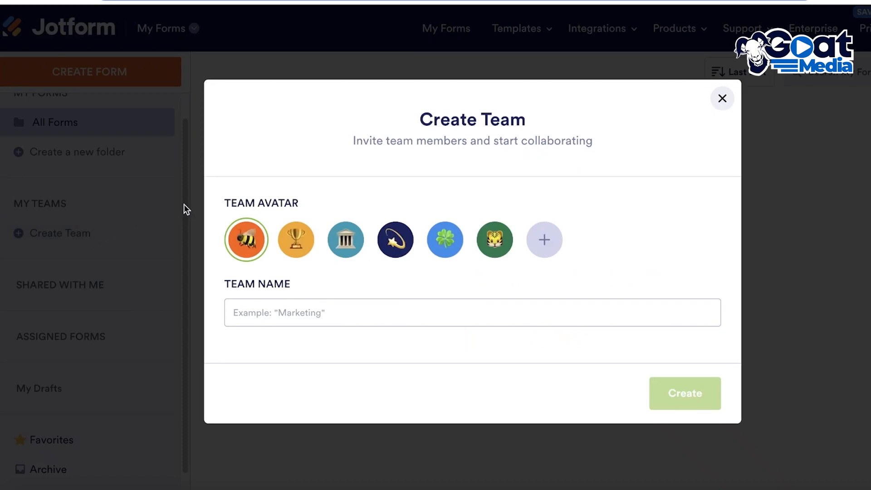
left_click(428, 320)
type("Durden")
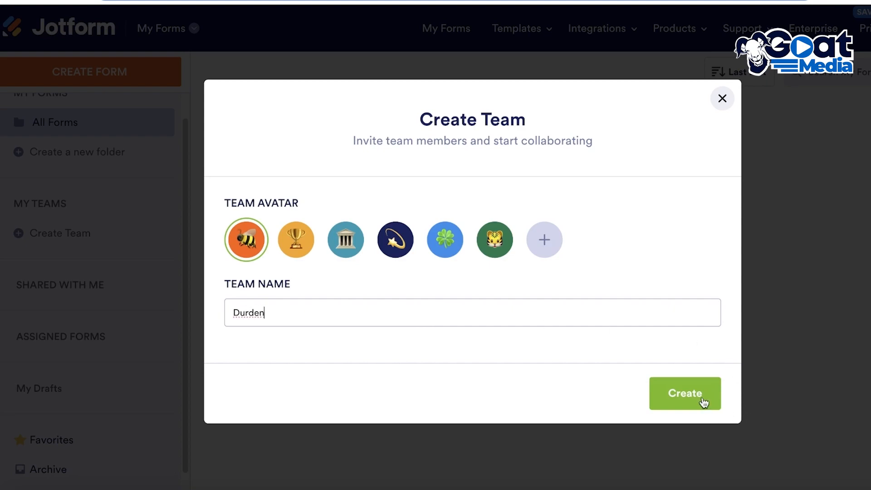
left_click(702, 400)
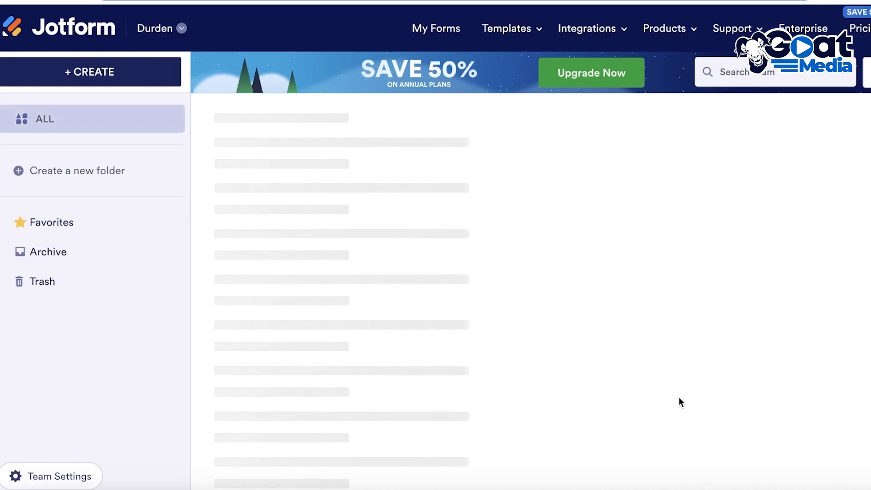
scroll(543, 338, "down", 3)
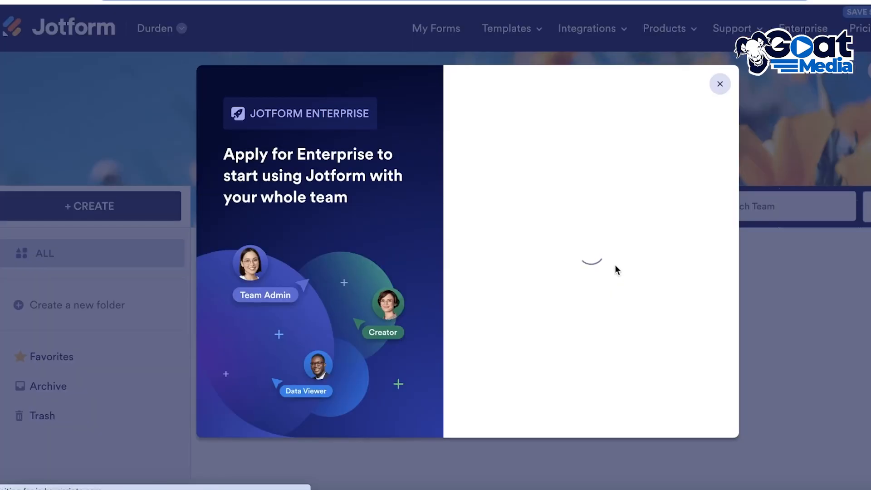
left_click(721, 82)
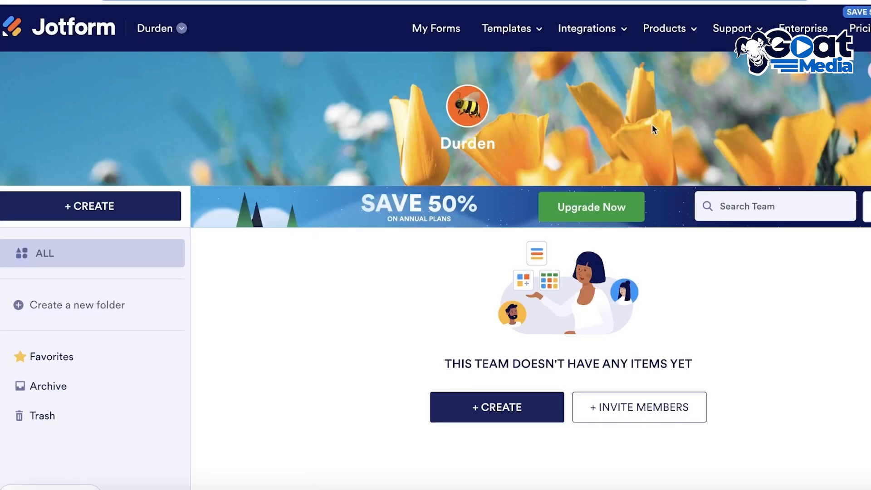
Look over the new team's workspace and return to the forms overview.
scroll(521, 274, "down", 2)
scroll(521, 279, "down", 4)
scroll(529, 305, "up", 6)
left_click(176, 40)
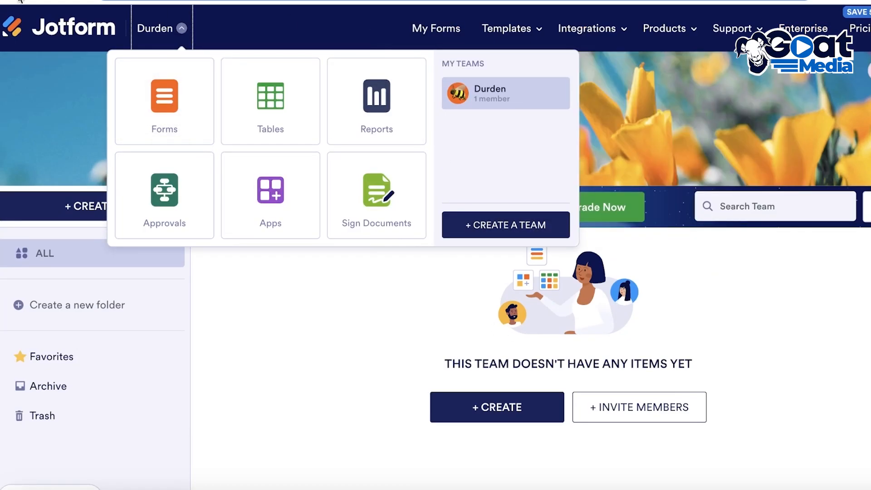
left_click(165, 102)
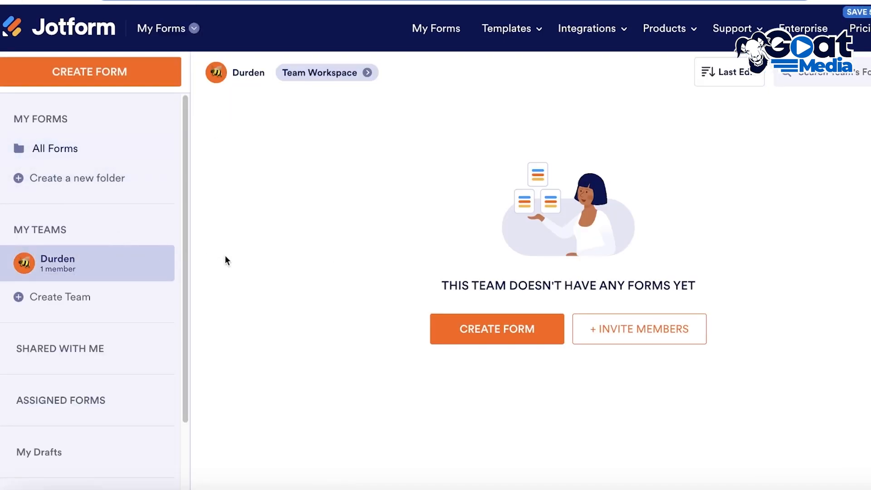
Review the shared, assigned and draft forms sections, and look through the available template and integration categories.
scroll(107, 287, "down", 2)
left_click(88, 260)
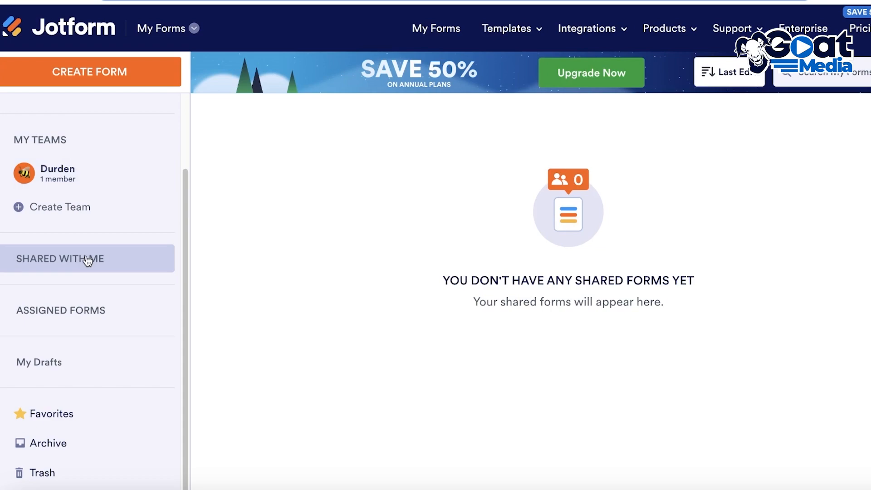
left_click(72, 317)
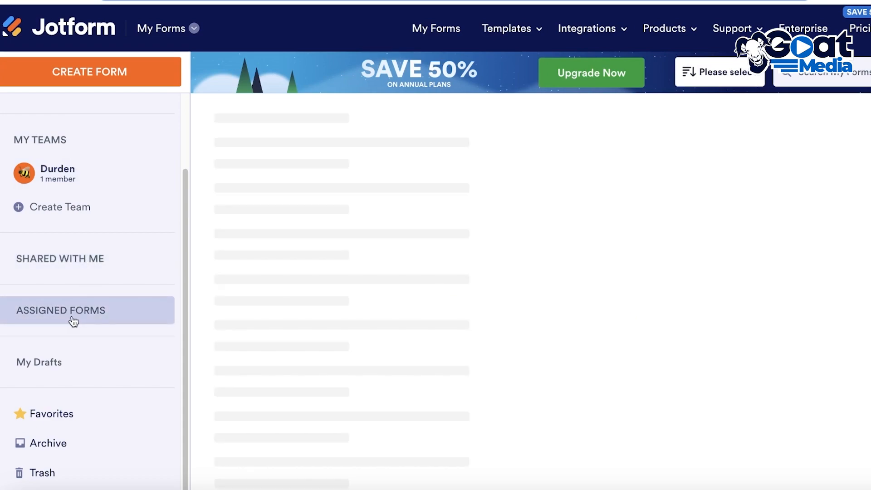
left_click(61, 370)
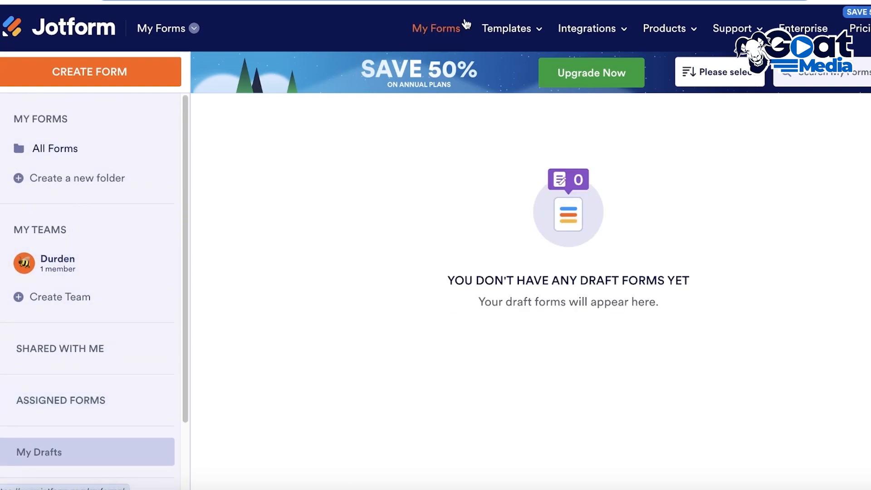
mouse_move(505, 32)
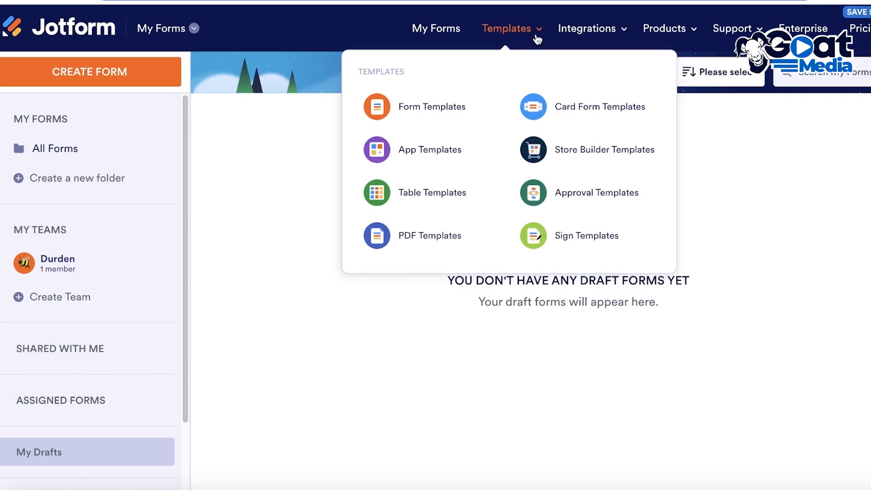
mouse_move(592, 32)
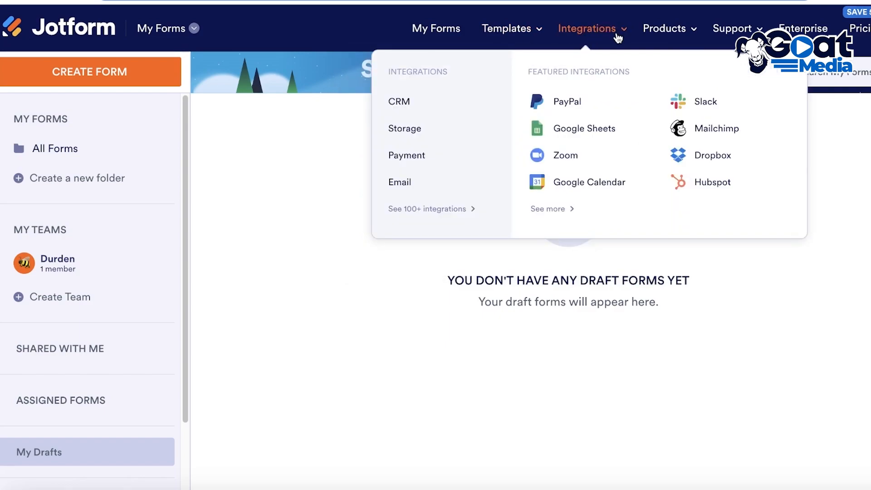
mouse_move(658, 27)
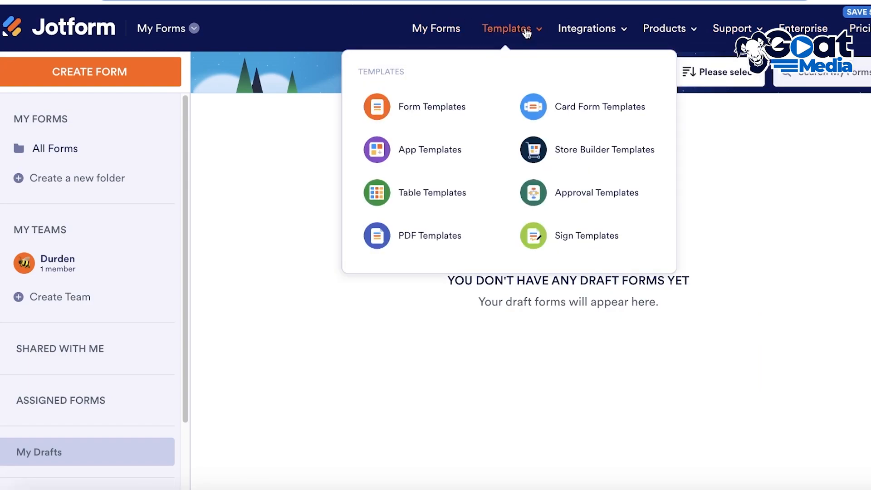
Start creating a new form based on a premade template.
left_click(72, 76)
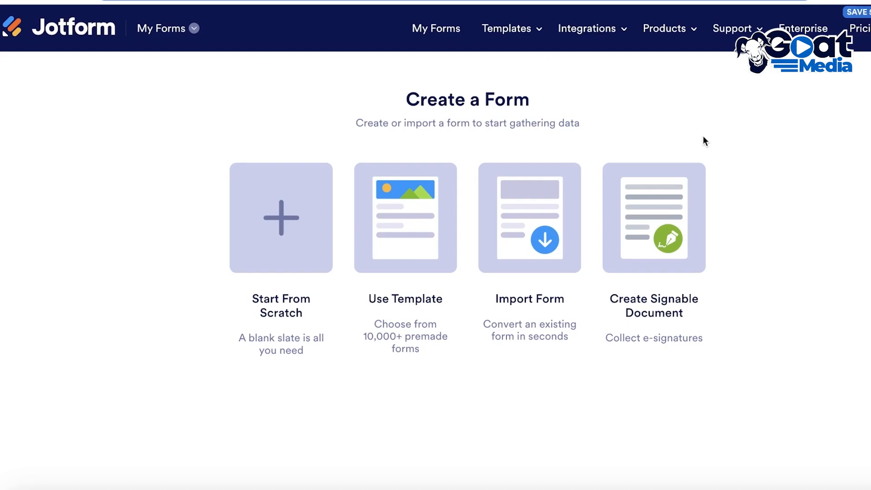
left_click(385, 212)
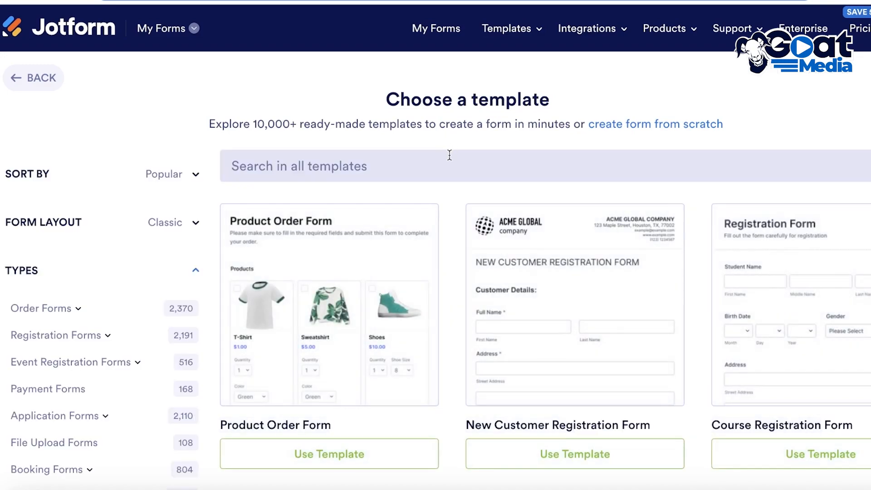
Browse the popular form templates in the gallery and its category list.
scroll(801, 282, "down", 5)
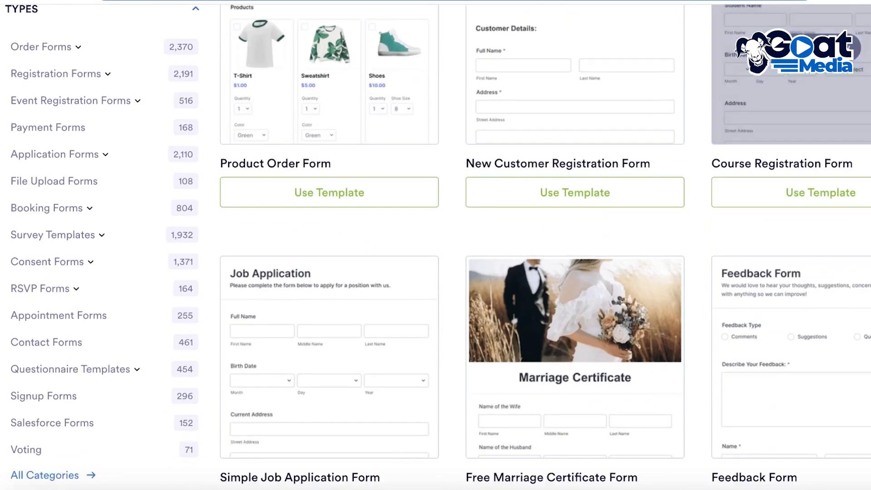
scroll(273, 184, "down", 7)
scroll(305, 234, "up", 3)
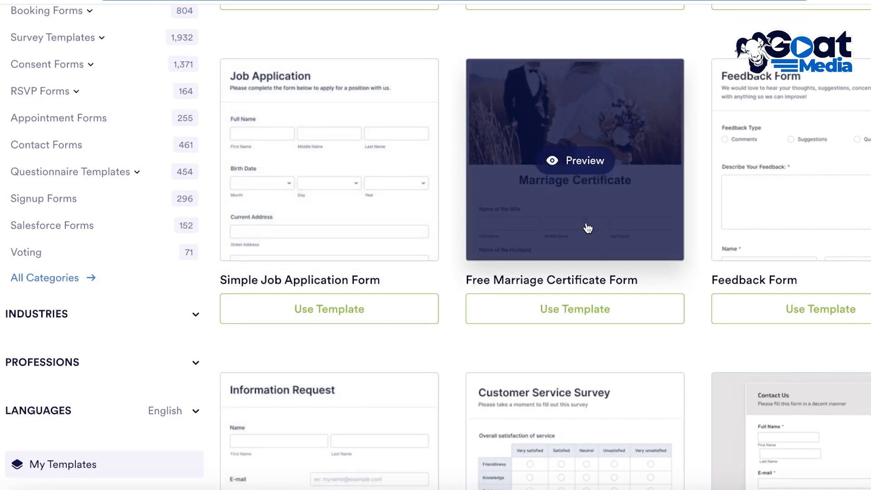
scroll(586, 245, "down", 10)
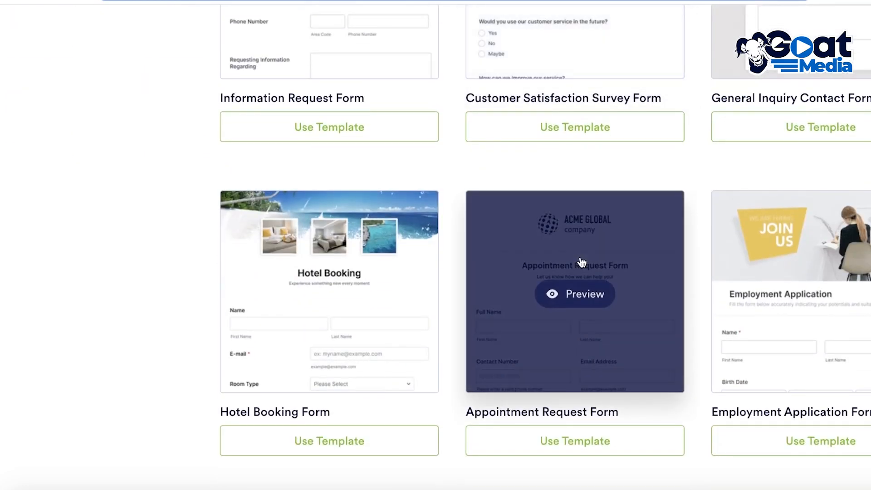
scroll(775, 277, "down", 1)
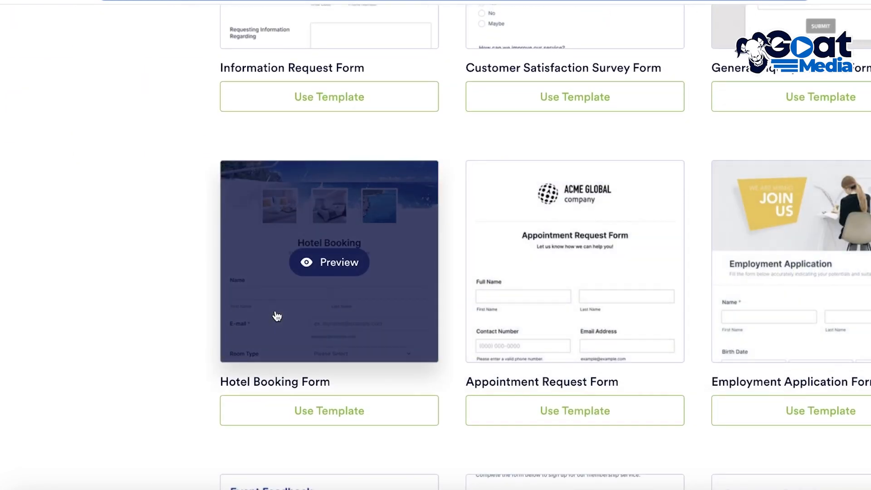
scroll(277, 258, "down", 13)
scroll(283, 302, "up", 20)
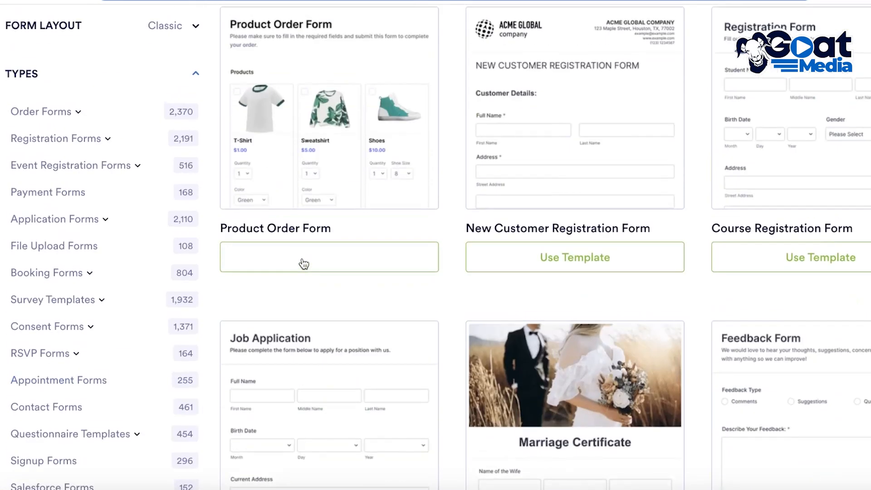
scroll(303, 256, "up", 3)
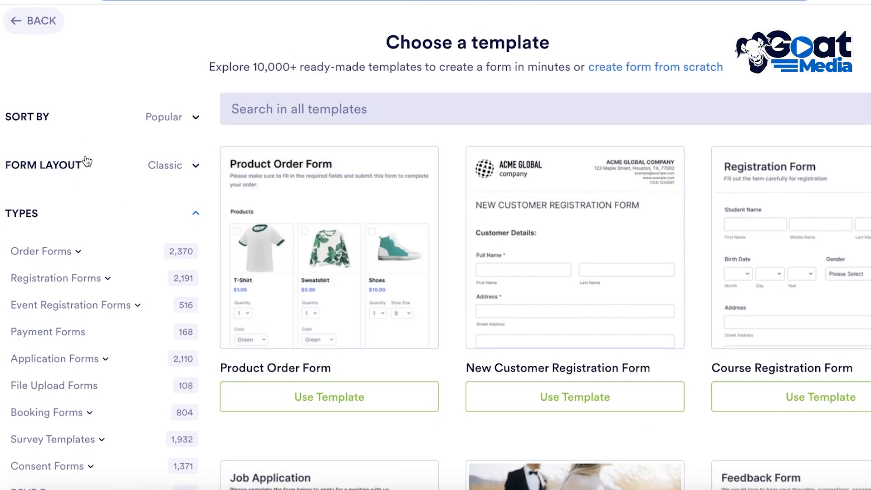
Check the sort order and form layout options for the template gallery.
left_click(167, 124)
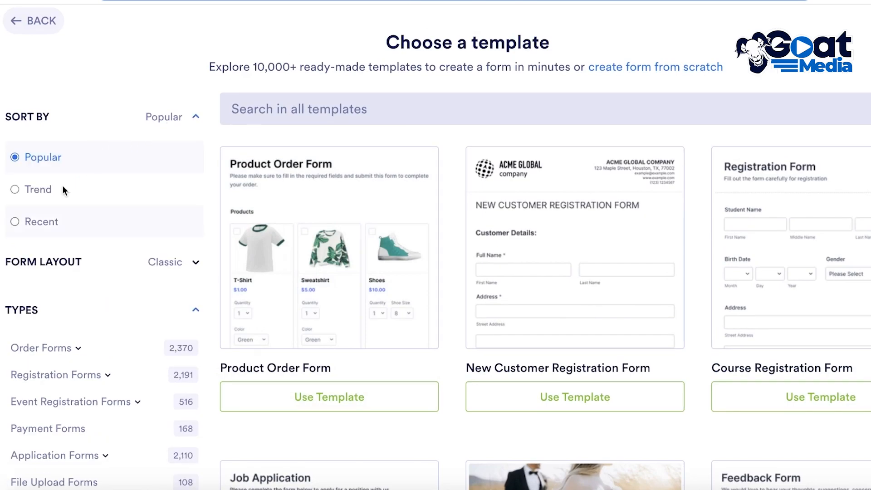
left_click(68, 121)
left_click(191, 163)
left_click(190, 164)
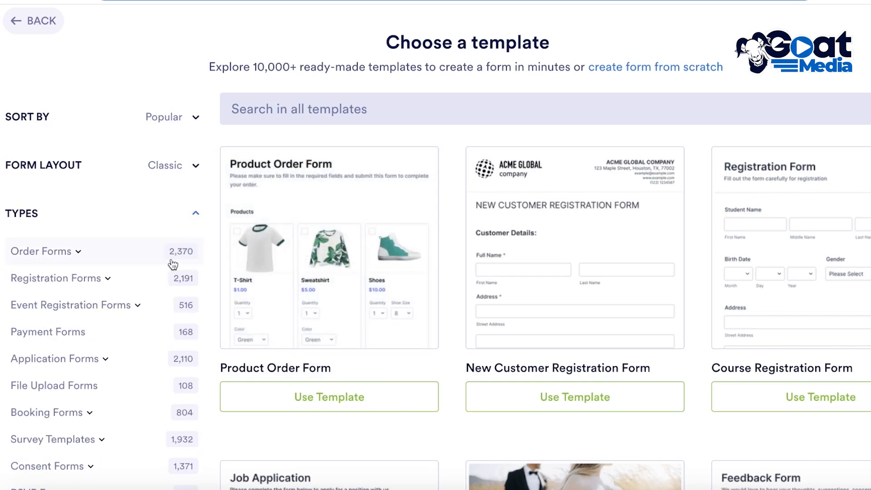
Filter the templates by Registration Forms and narrow them to Customer Registration Forms.
left_click(93, 278)
scroll(89, 292, "down", 3)
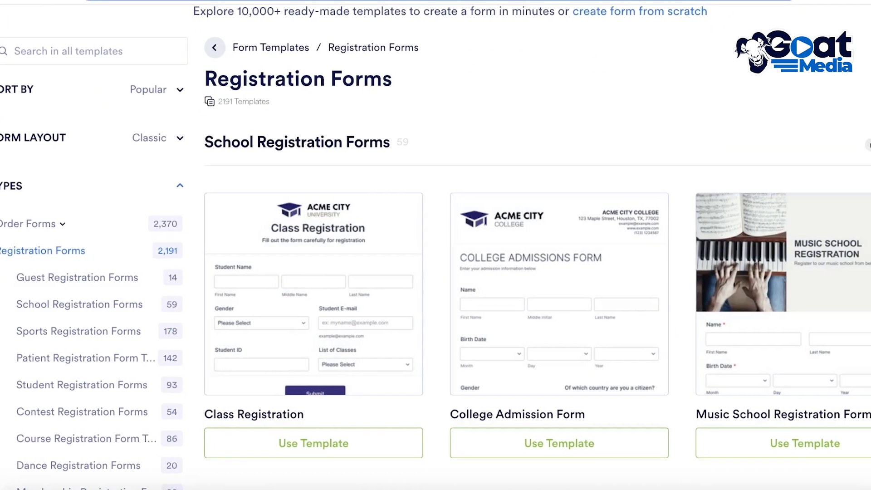
scroll(408, 229, "down", 6)
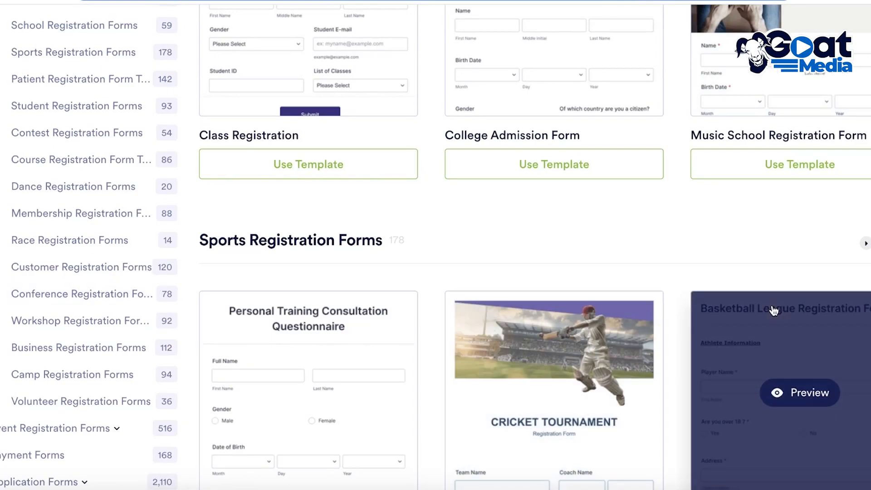
left_click(68, 268)
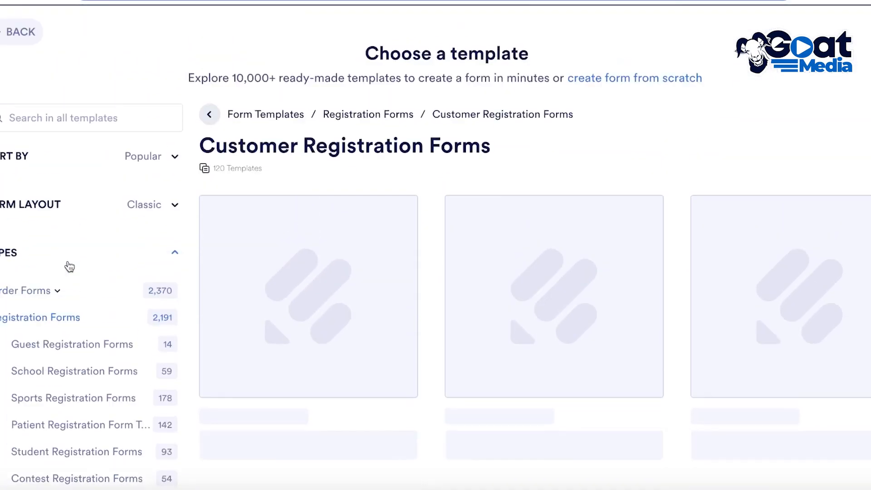
Examine the customer registration templates to find a suitable one.
scroll(301, 212, "down", 4)
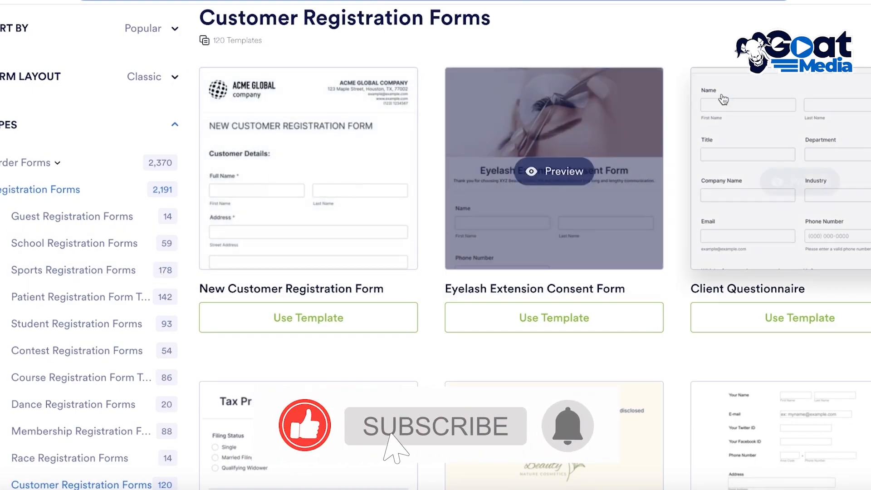
scroll(778, 178, "down", 3)
scroll(282, 262, "down", 6)
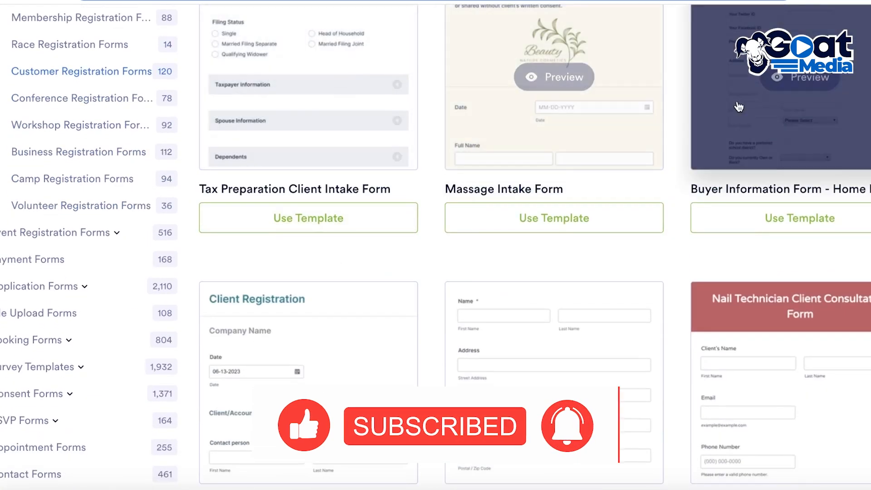
scroll(733, 136, "down", 6)
scroll(733, 137, "down", 2)
scroll(736, 179, "up", 6)
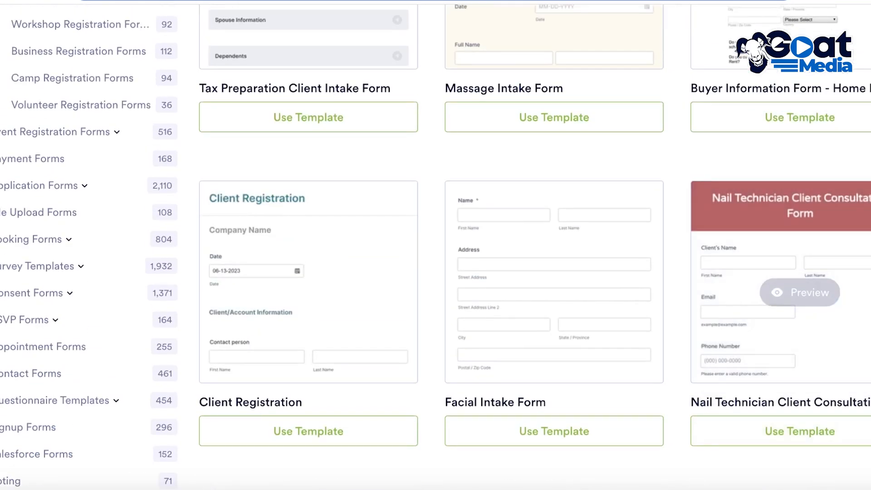
scroll(484, 332, "up", 11)
scroll(547, 233, "up", 3)
scroll(564, 202, "down", 3)
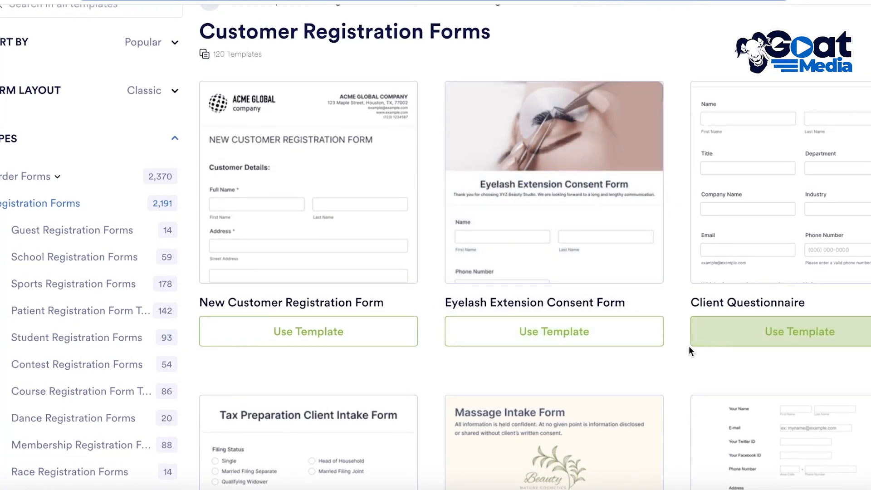
Create a form from the Eyelash Extension Consent Form template and select its heading.
left_click(533, 336)
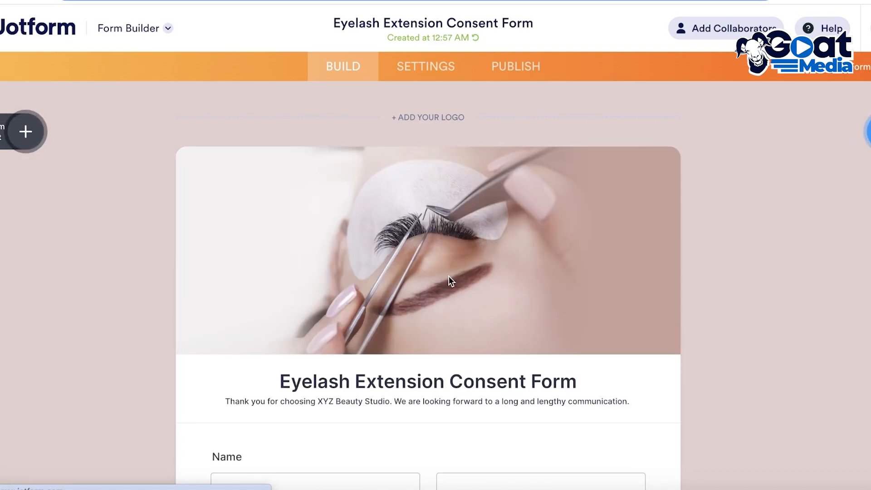
scroll(508, 323, "down", 3)
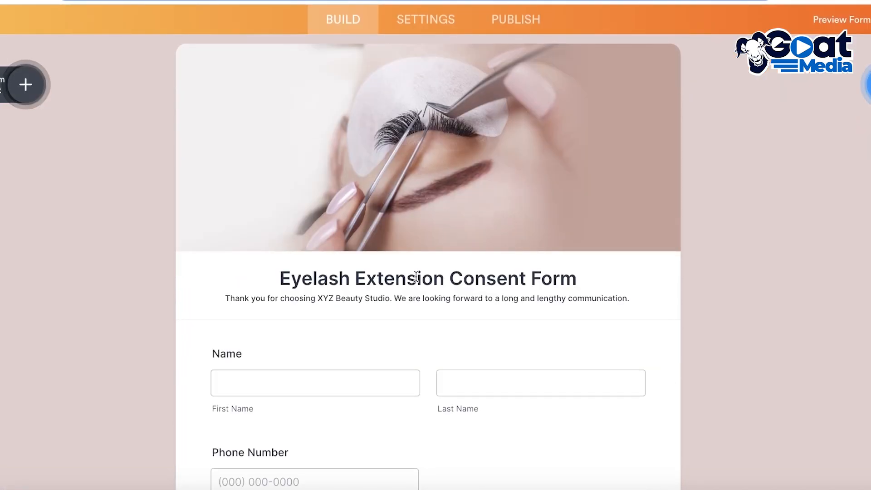
left_click(417, 278)
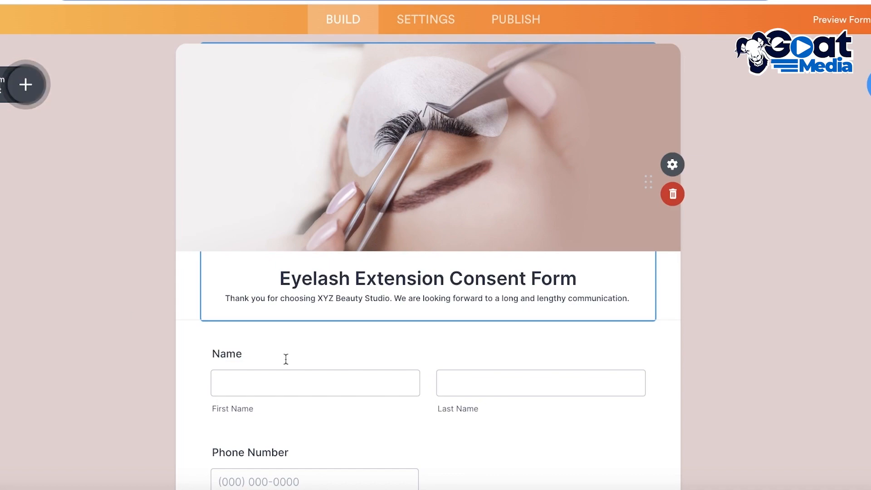
Apply the pink color scheme to the form and check its style, theme and layout options.
left_click(869, 85)
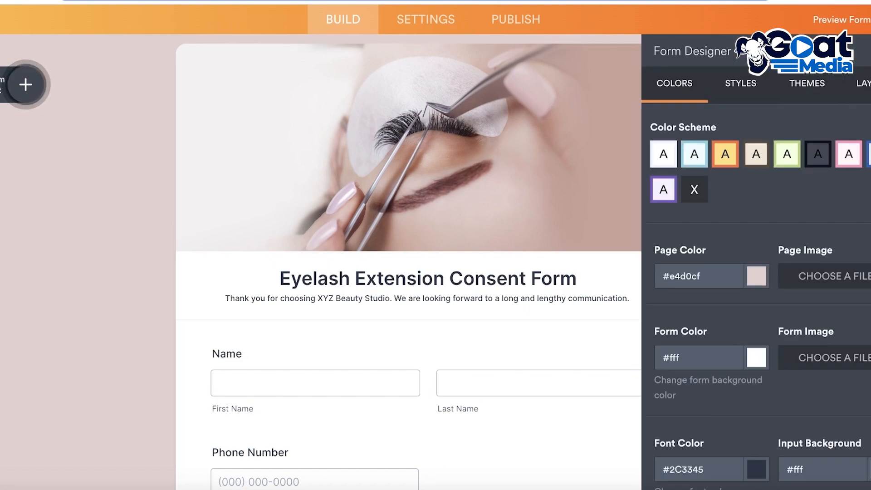
left_click(853, 159)
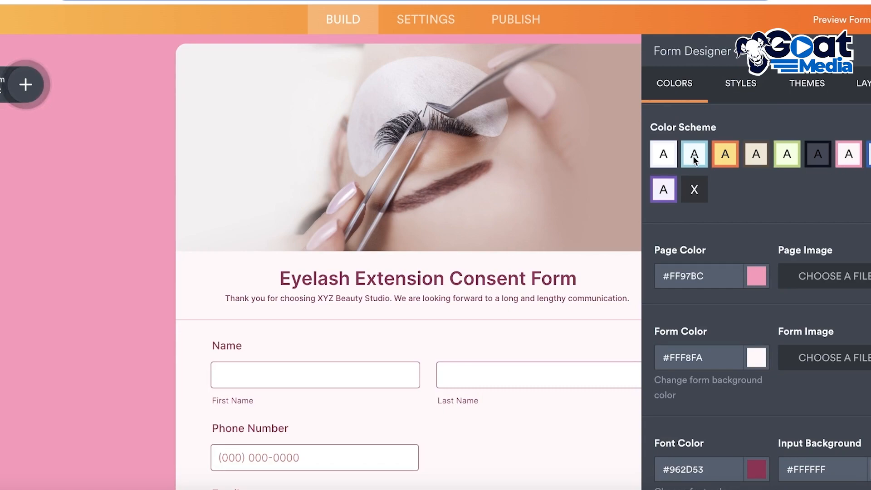
left_click(737, 89)
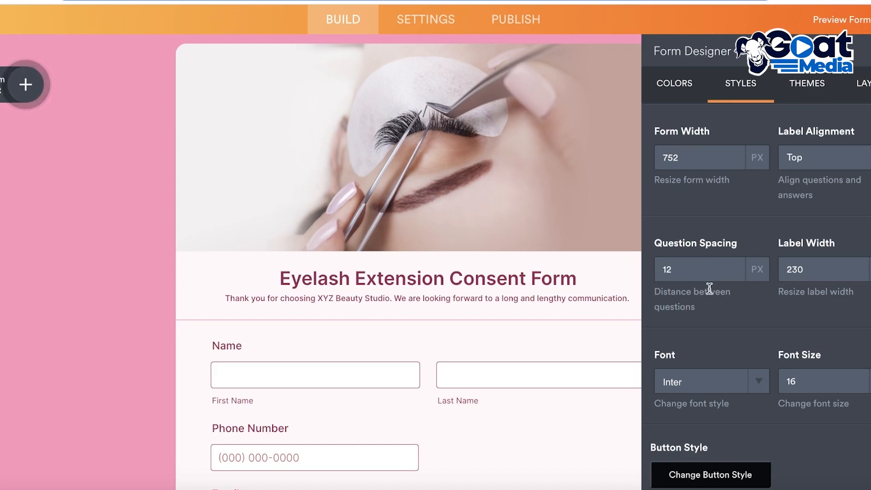
left_click(807, 79)
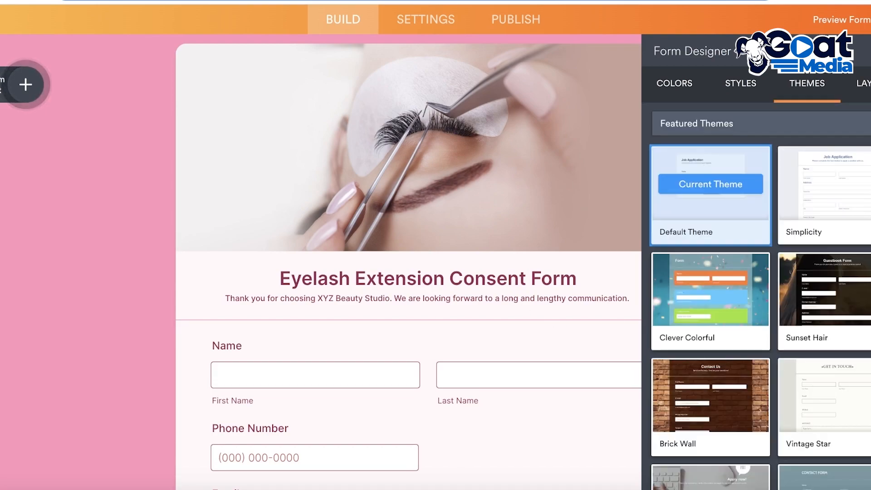
left_click(866, 83)
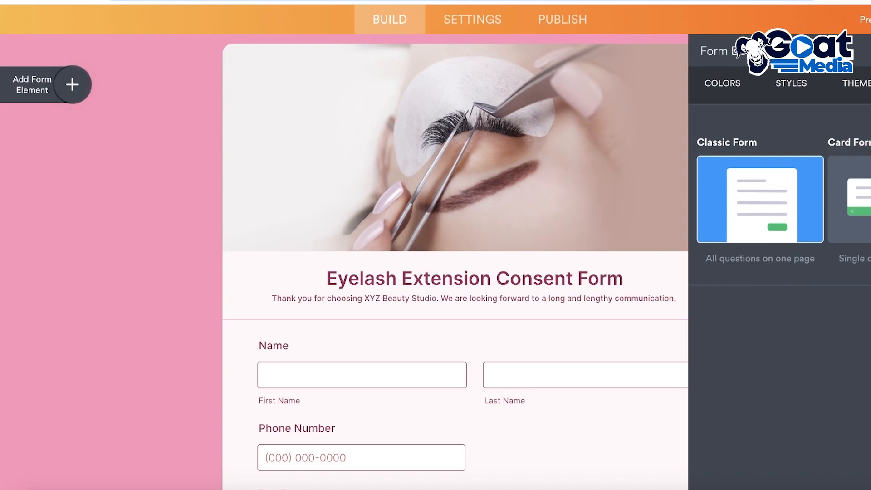
Look over the basic form elements that can be added and select the form heading.
left_click(70, 87)
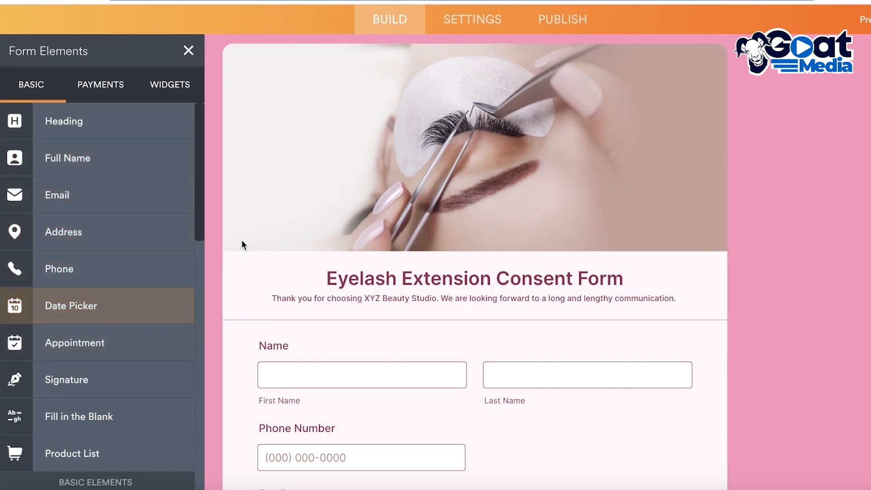
left_click(376, 183)
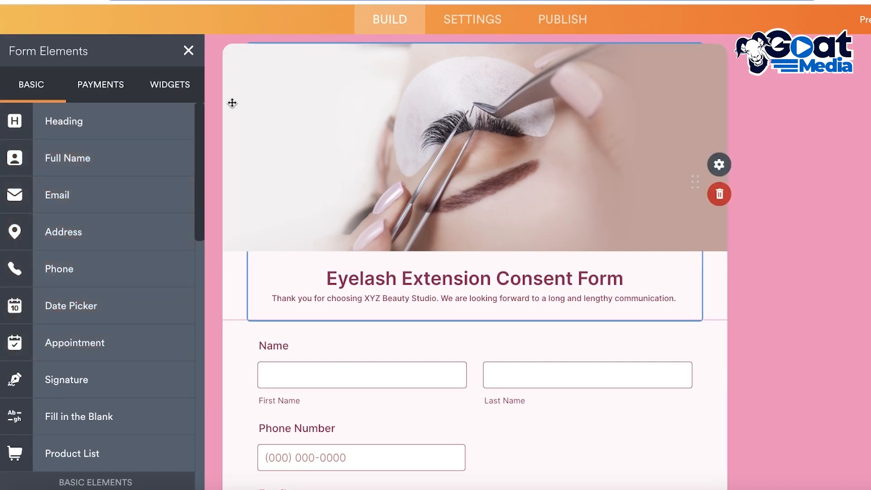
left_click(188, 53)
scroll(442, 211, "down", 3)
scroll(531, 184, "up", 3)
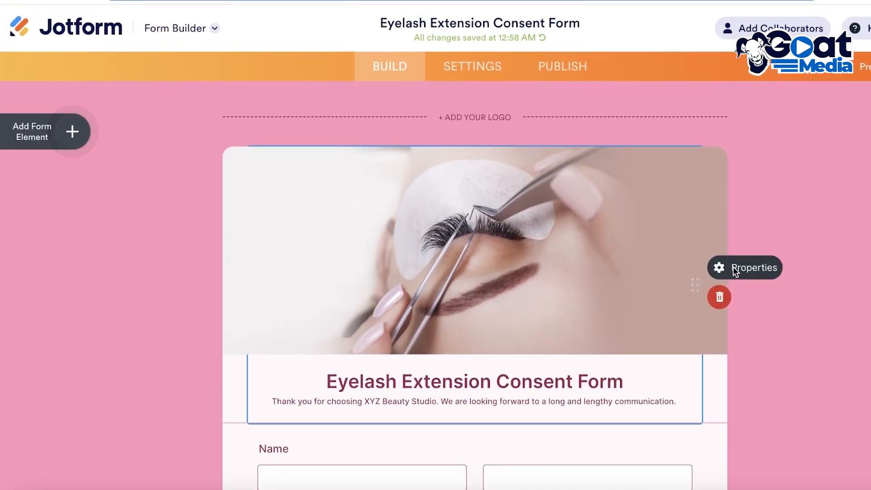
Open the heading's properties and set its heading text to "Register with Durden".
left_click(734, 266)
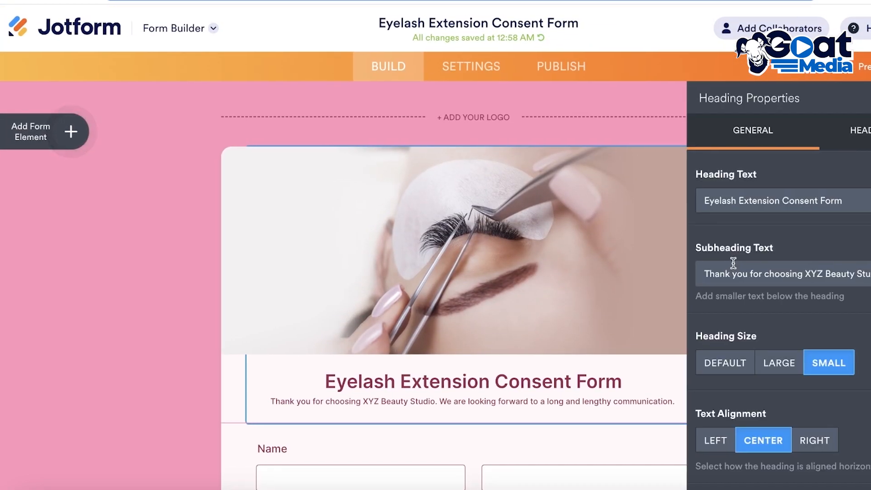
left_click(737, 198)
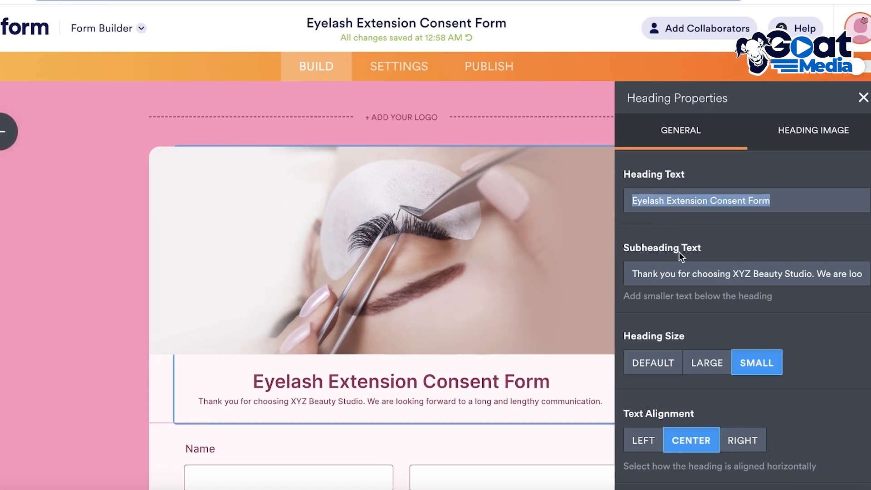
left_click(679, 274)
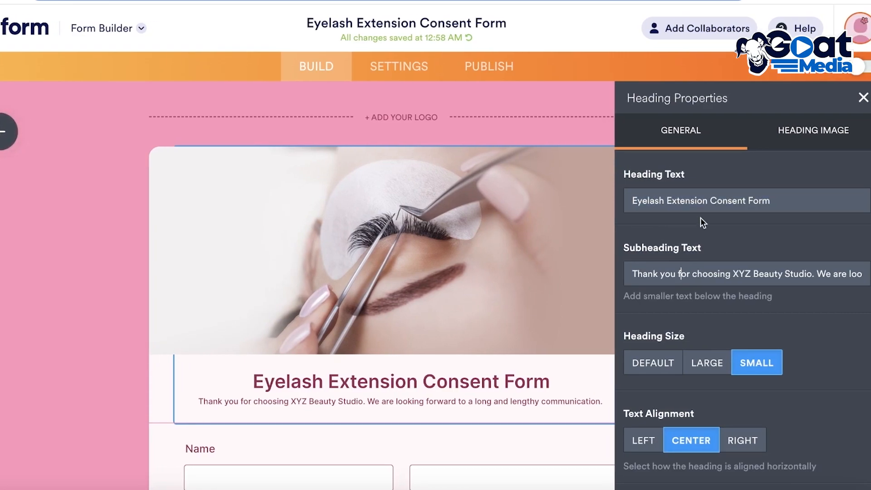
left_click(697, 202)
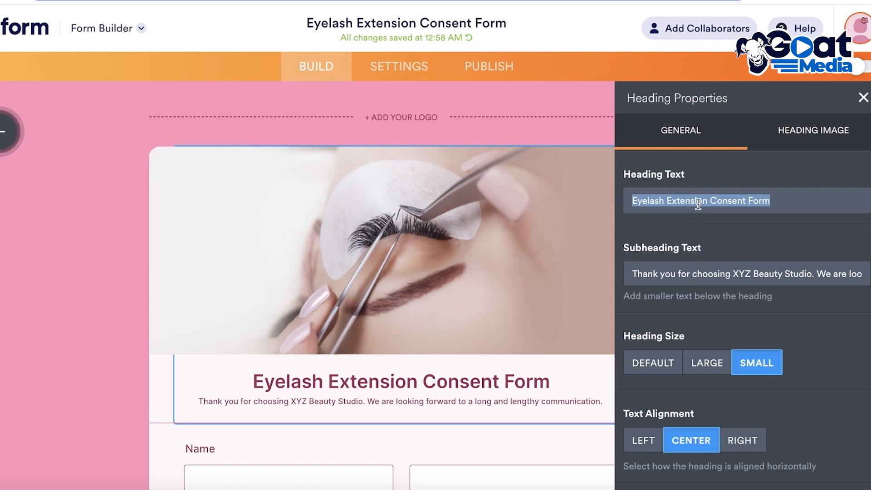
type("Regist")
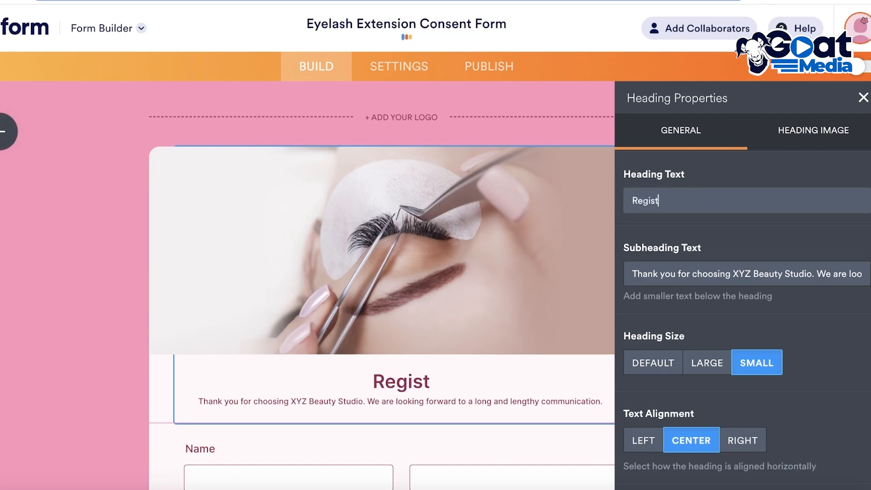
type("er with ")
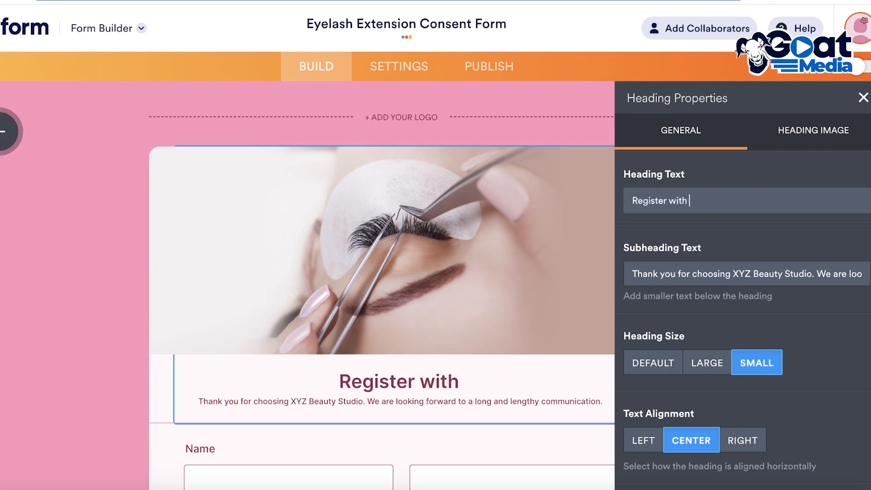
type("Durden")
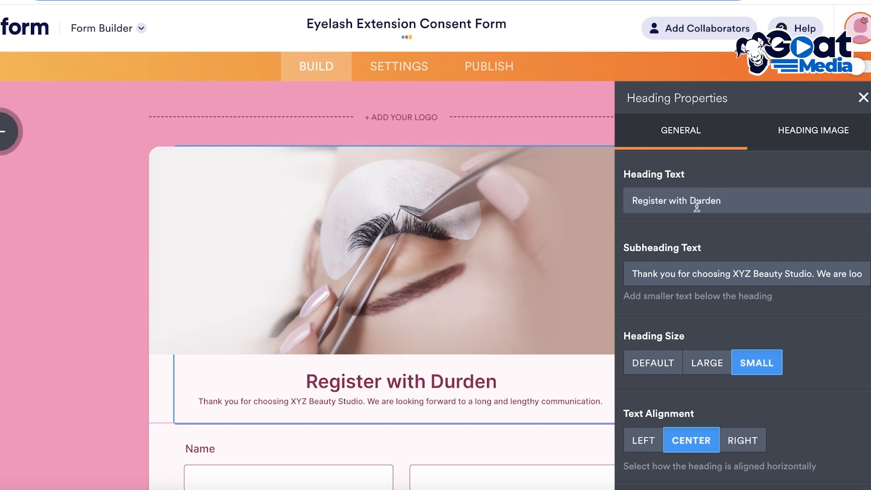
Replace the subheading text with "Get special discounts and more".
triple_click(725, 274)
key("BackSpace")
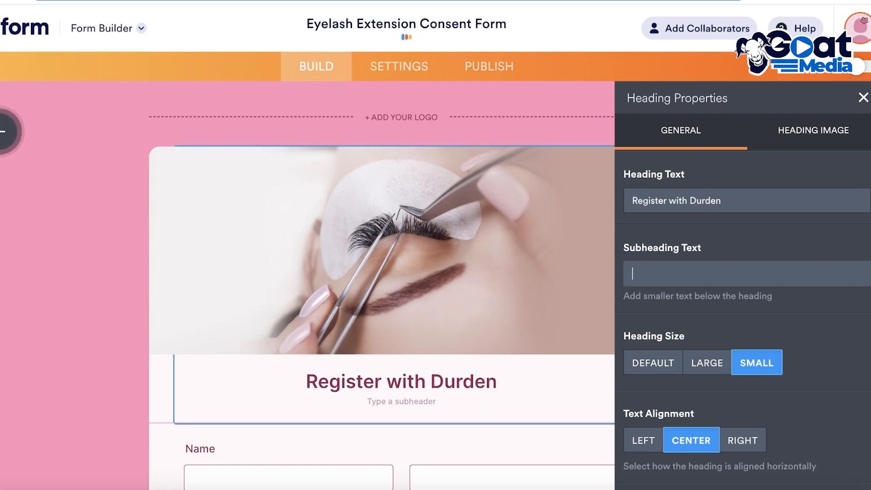
type("Get special disco")
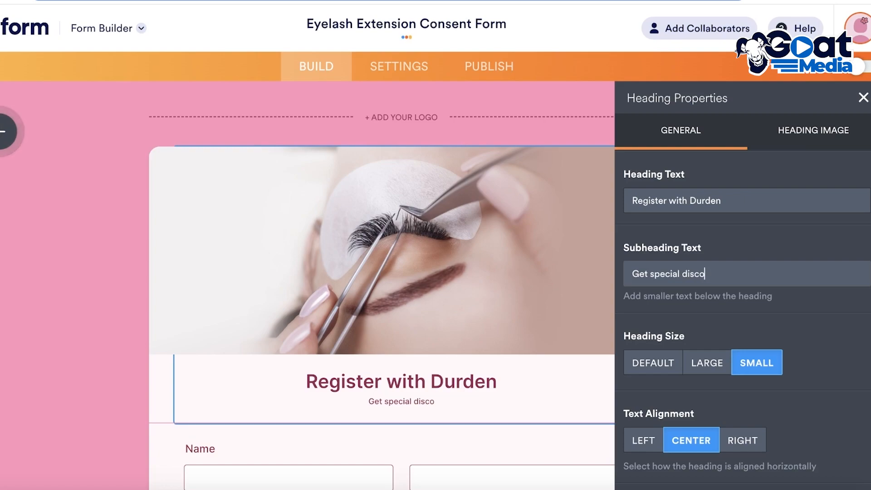
type("unts and more")
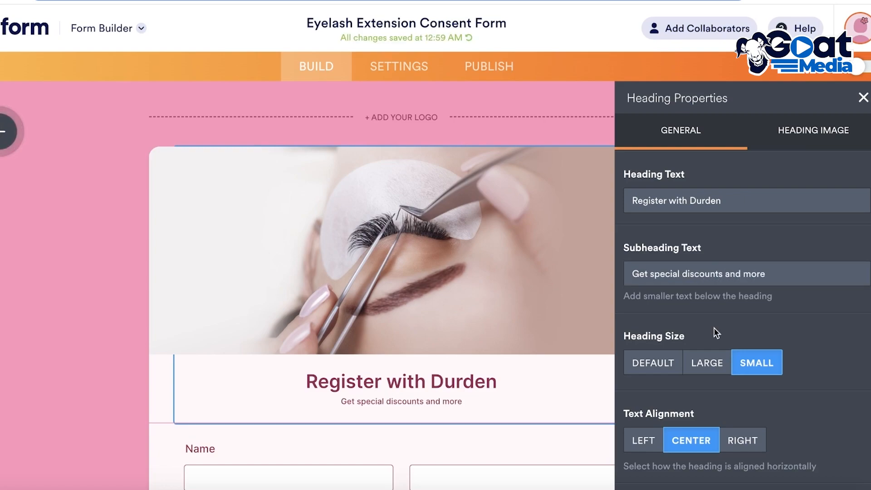
Try the Large and Default heading sizes, returning the heading to Small.
left_click(714, 373)
left_click(714, 372)
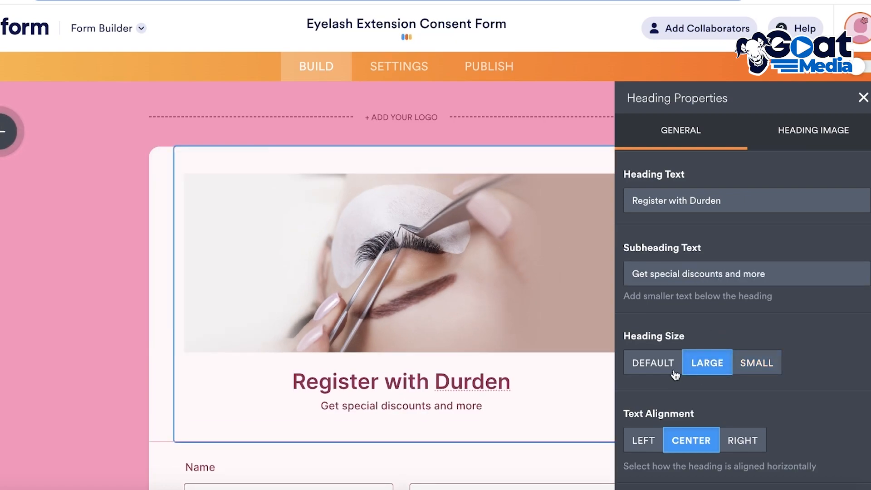
left_click(679, 368)
left_click(726, 367)
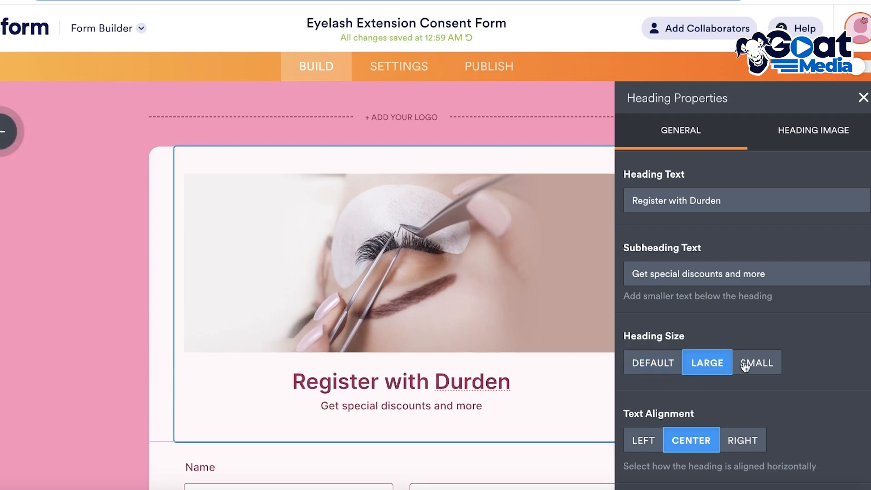
left_click(744, 366)
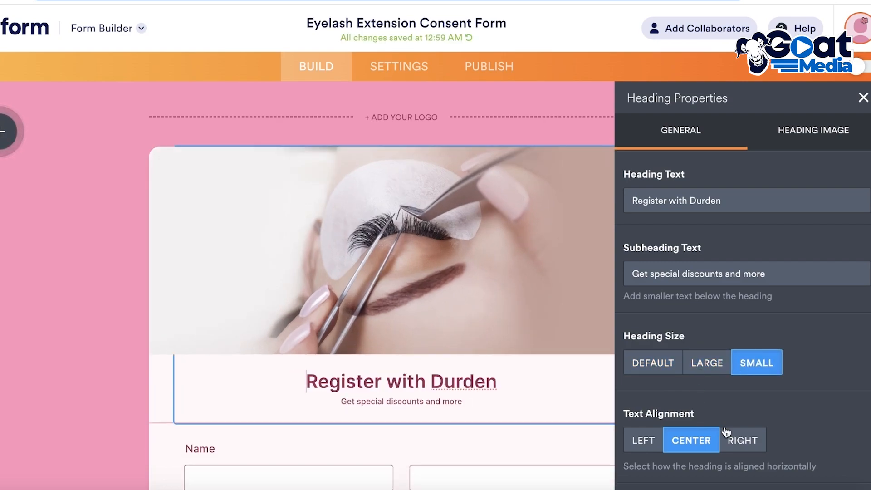
Try right and left alignment for the heading, restore Center, and toggle the hide field option back to off.
scroll(738, 323, "down", 3)
left_click(742, 284)
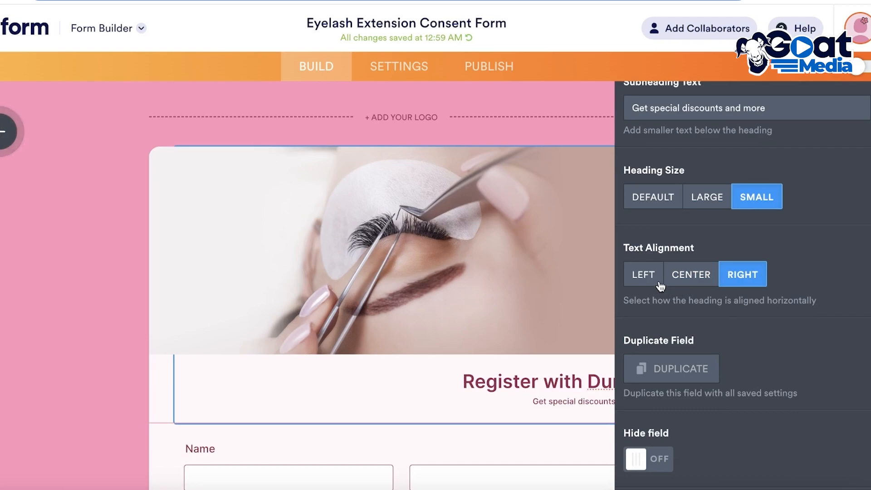
left_click(660, 283)
left_click(715, 276)
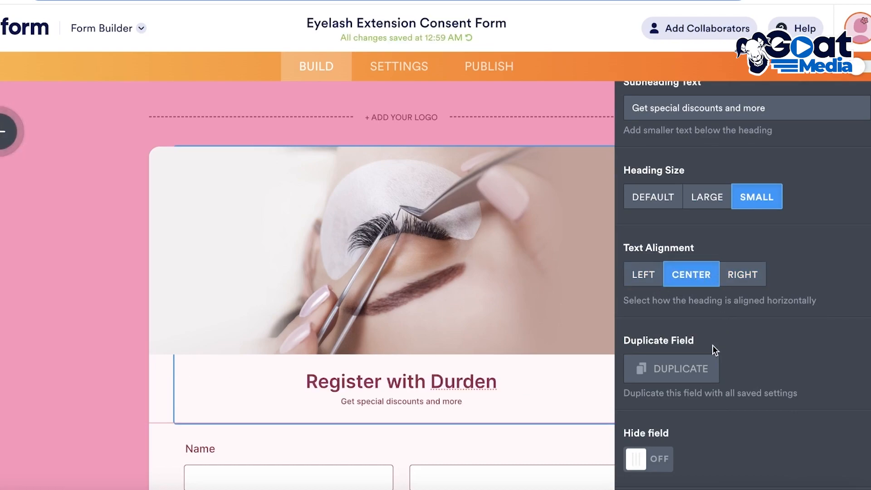
left_click(662, 451)
left_click(662, 452)
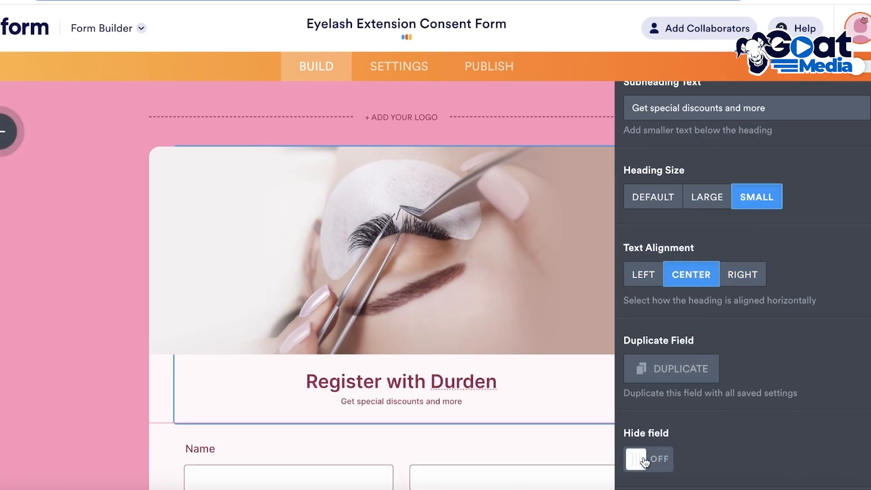
Compare the Large heading size once more and set it back to Small.
scroll(700, 414, "up", 3)
left_click(719, 363)
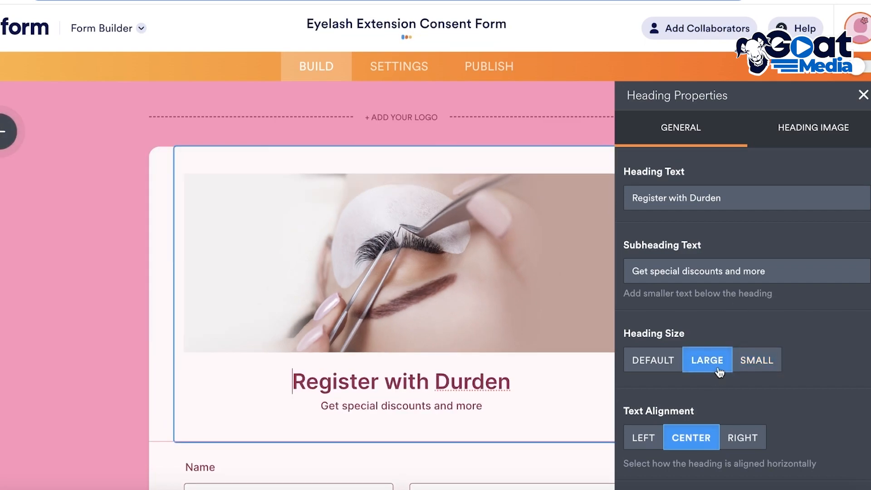
left_click(740, 363)
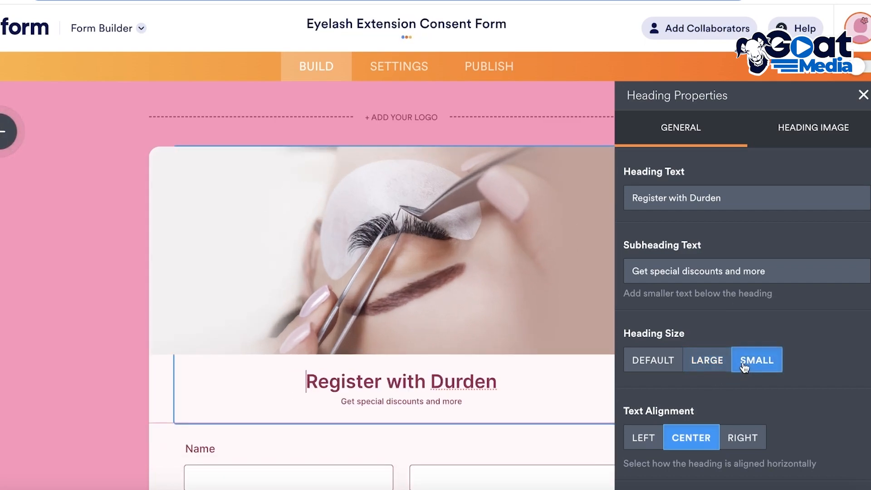
left_click(790, 143)
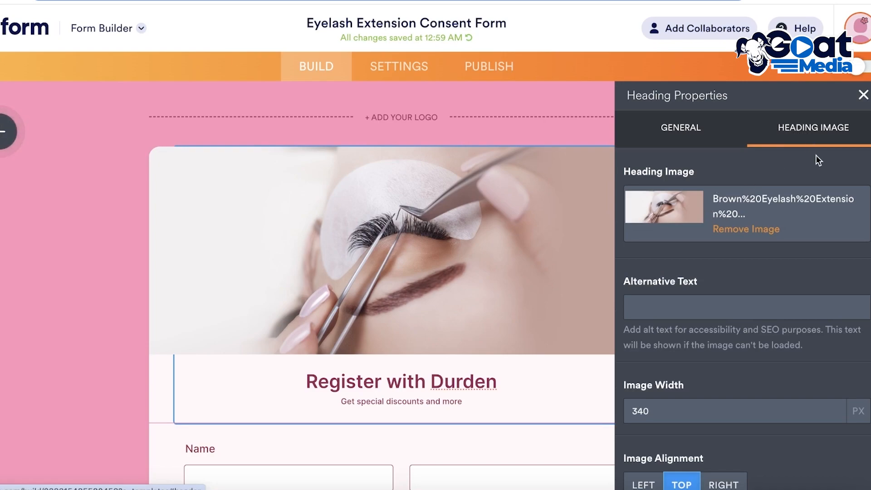
left_click(770, 232)
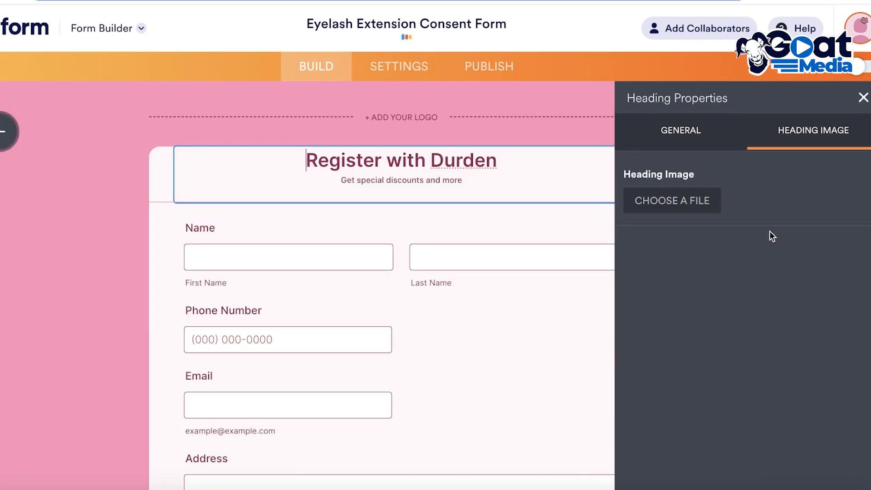
left_click(704, 205)
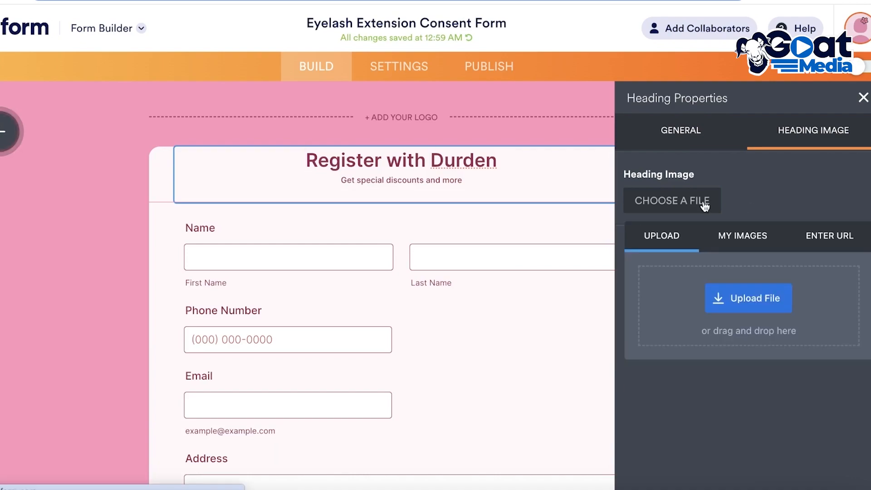
left_click(745, 301)
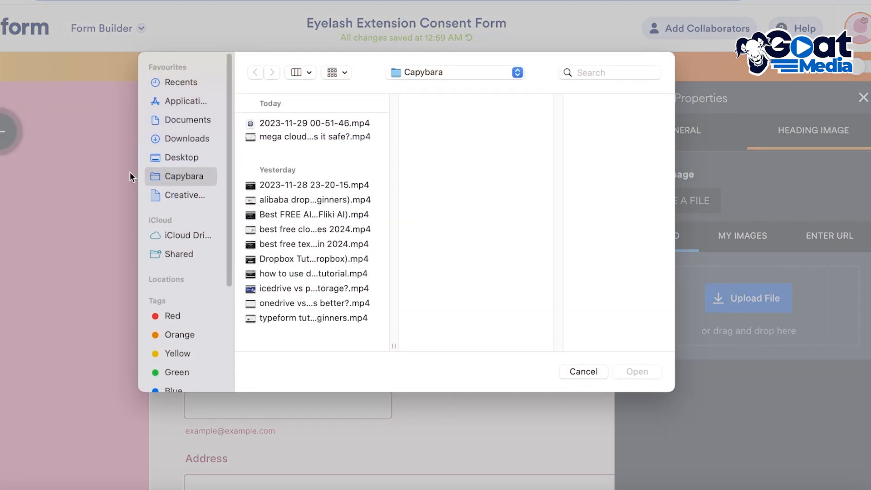
left_click(181, 157)
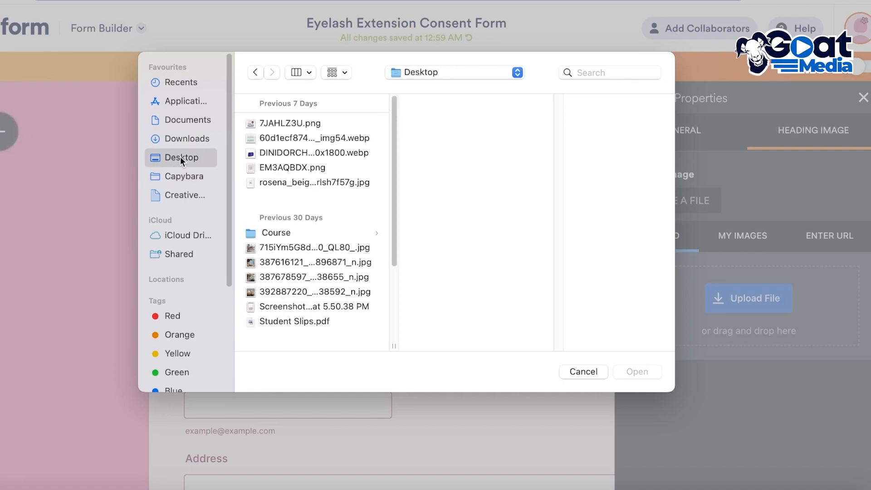
left_click(290, 167)
left_click(312, 259)
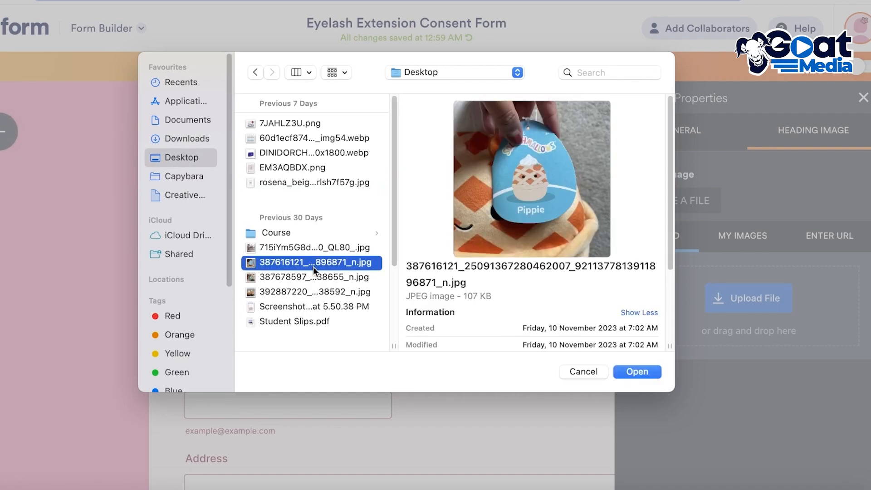
left_click(311, 275)
left_click(306, 292)
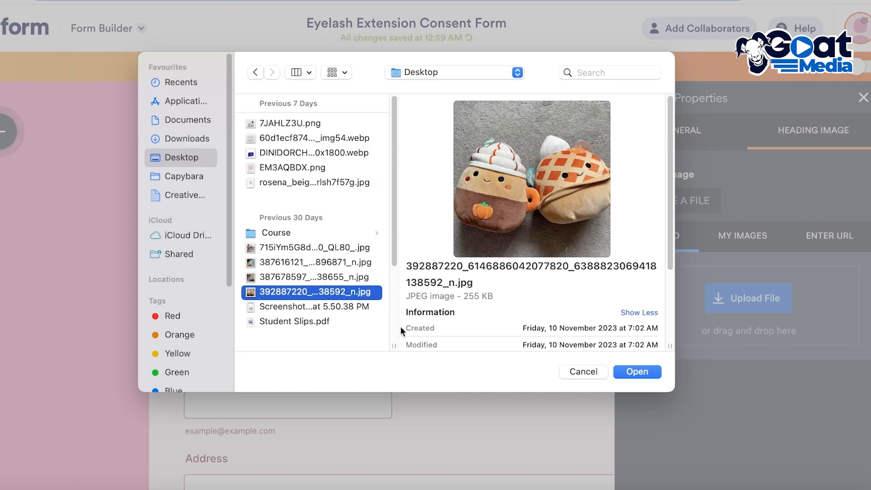
left_click(635, 371)
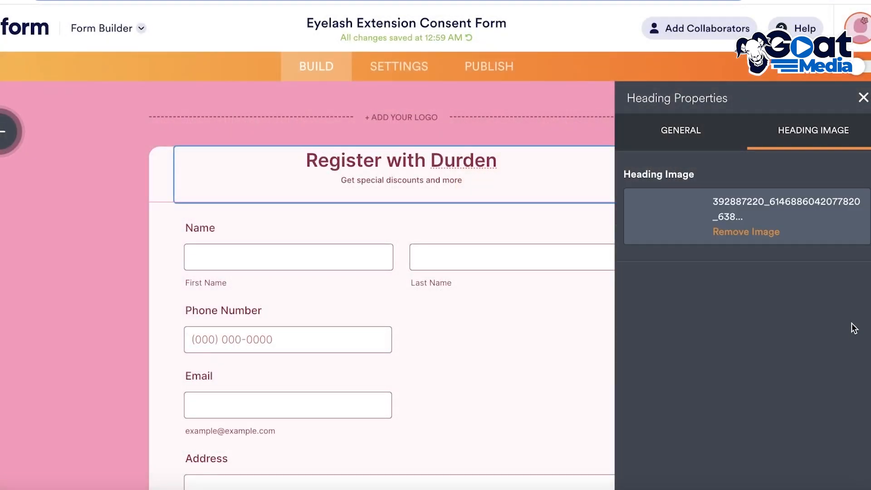
scroll(540, 247, "up", 4)
scroll(516, 245, "up", 3)
scroll(457, 251, "down", 2)
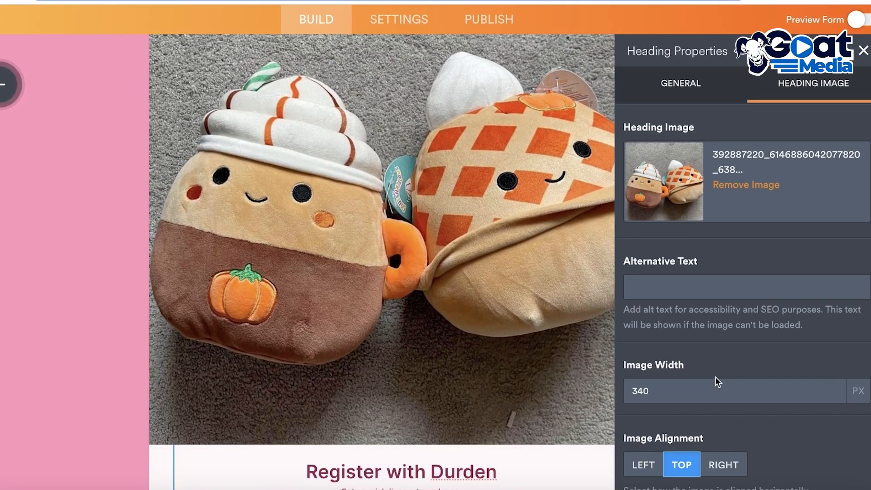
Try heading image widths of 338 px and 200 px, checking the effect on the form.
scroll(715, 377, "down", 3)
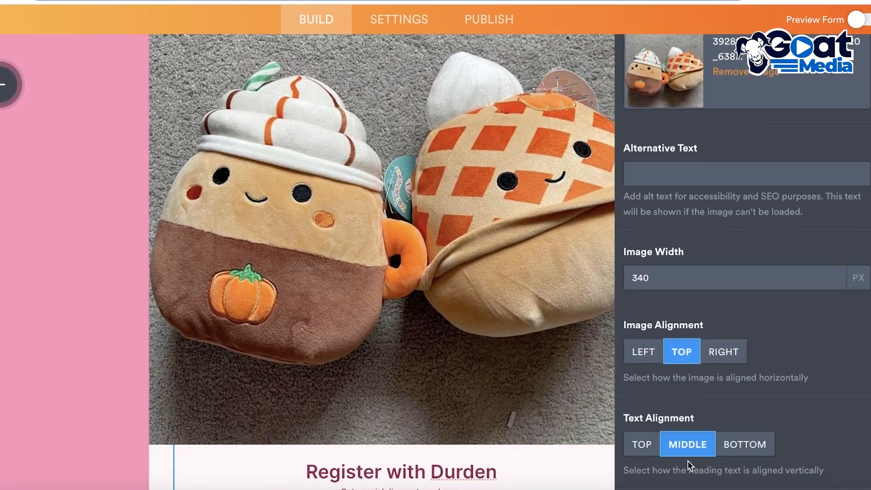
scroll(467, 334, "up", 5)
scroll(441, 301, "down", 5)
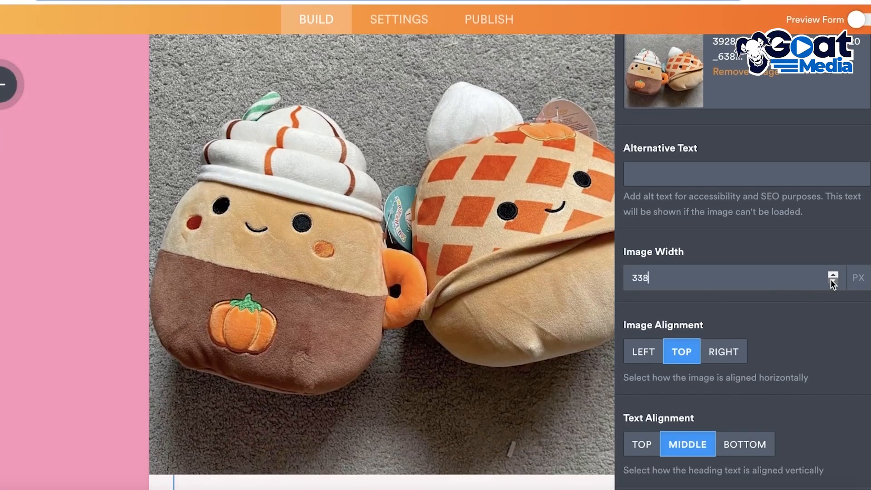
left_click(833, 281)
left_click(833, 281)
double_click(748, 286)
type("20")
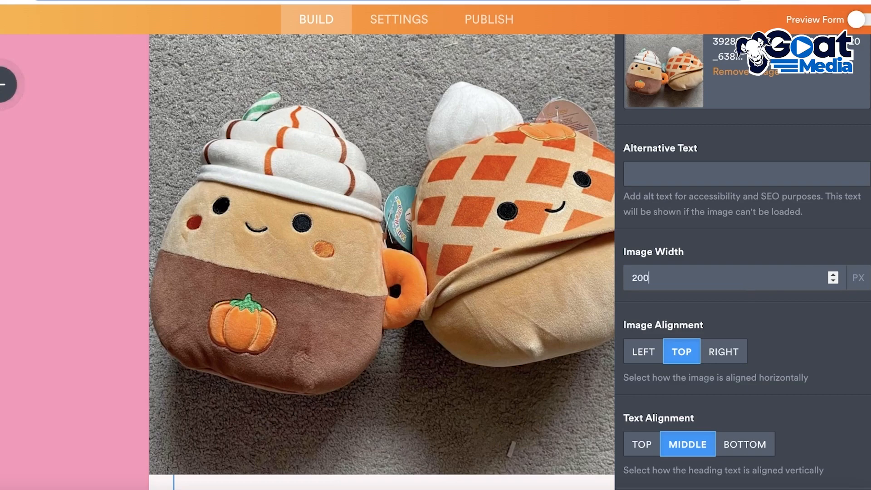
type("0")
scroll(389, 301, "down", 3)
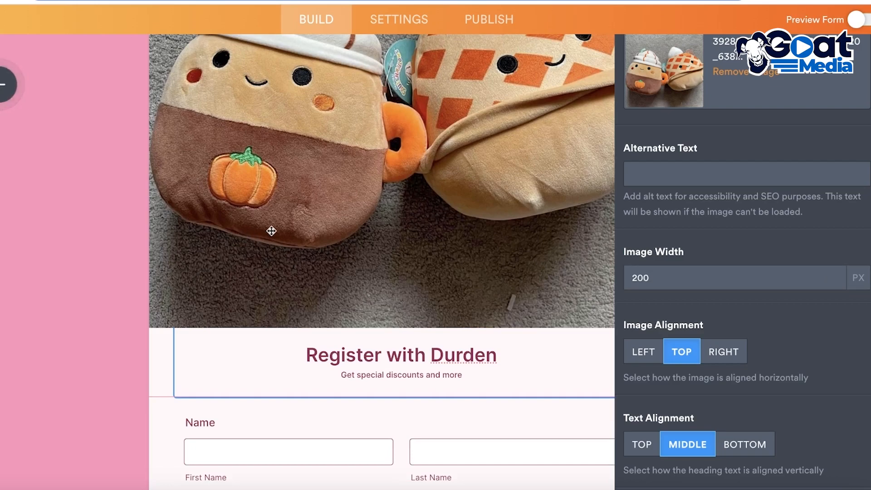
scroll(259, 231, "up", 4)
scroll(386, 209, "up", 4)
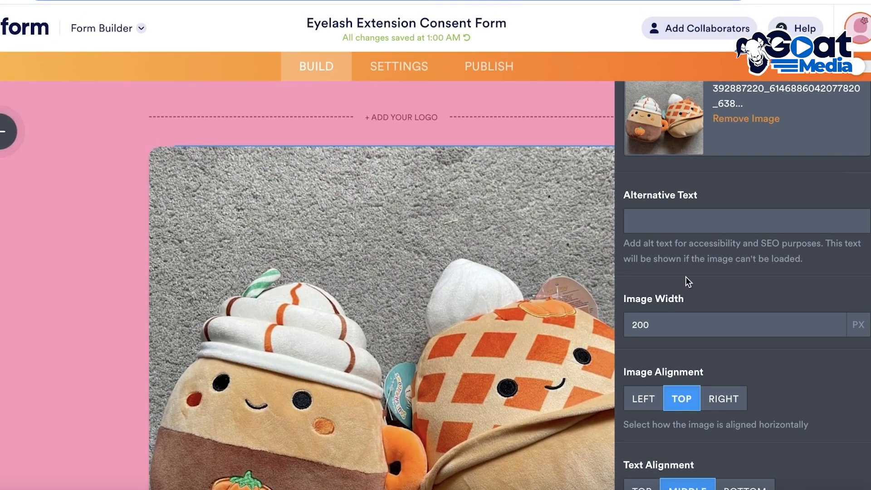
Set the heading image width to 100 px, close the heading properties and check the image on the form.
double_click(685, 323)
type("100")
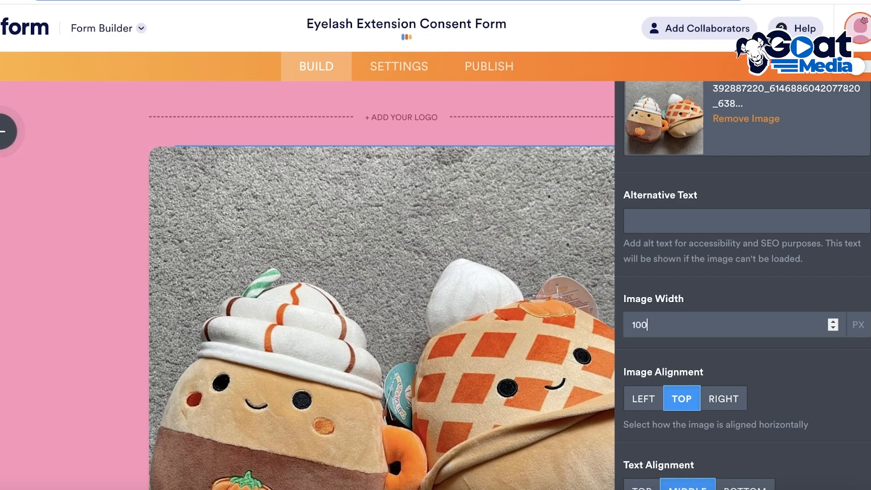
scroll(686, 321, "up", 3)
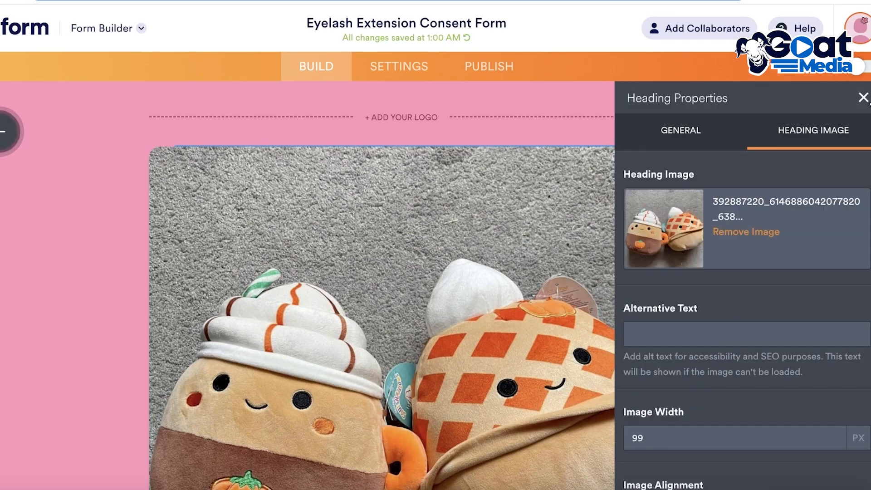
left_click(863, 98)
scroll(617, 223, "down", 7)
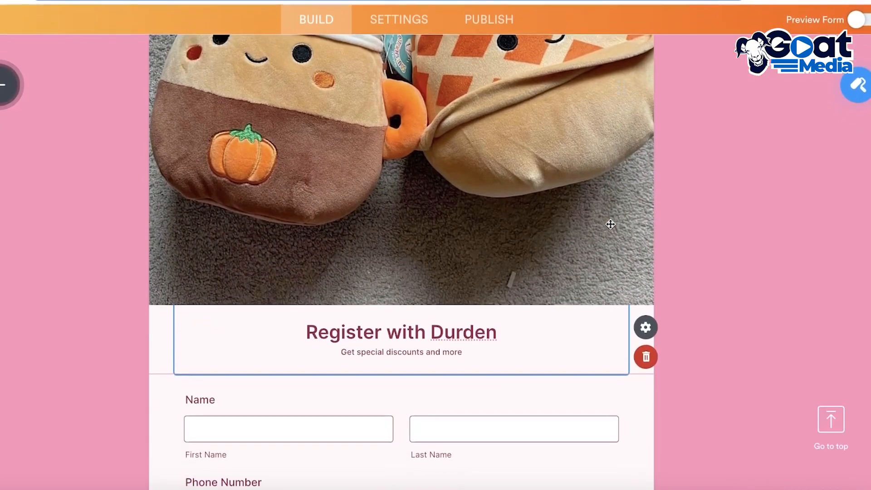
scroll(461, 167, "up", 3)
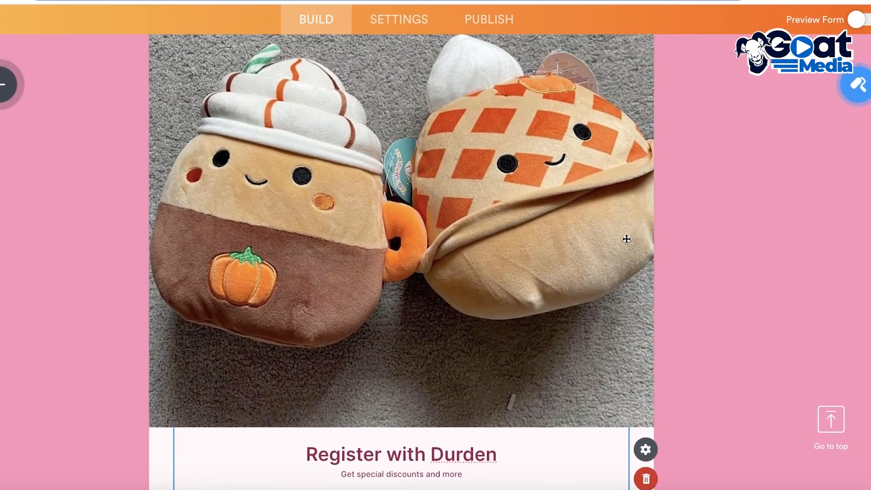
scroll(459, 167, "down", 4)
Review the heading's general and image settings again, then close its properties.
left_click(647, 295)
scroll(717, 385, "down", 3)
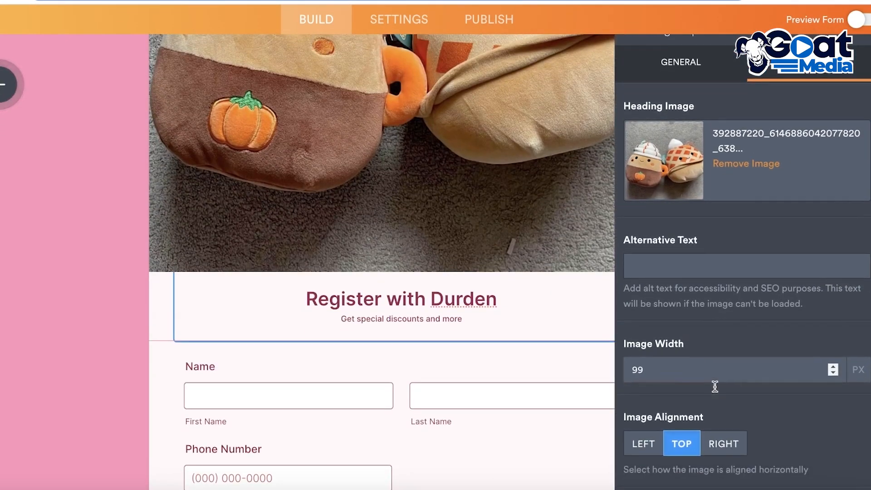
scroll(742, 184, "up", 3)
left_click(683, 84)
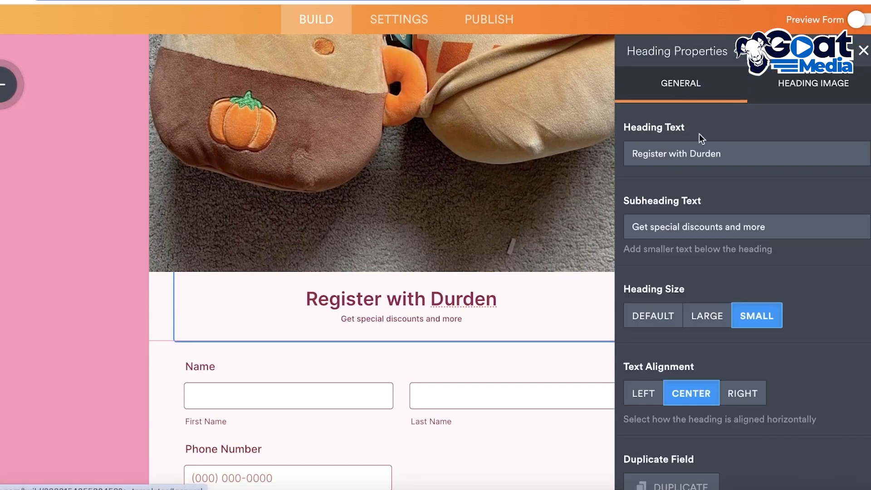
scroll(700, 249, "down", 3)
scroll(716, 231, "up", 3)
left_click(767, 93)
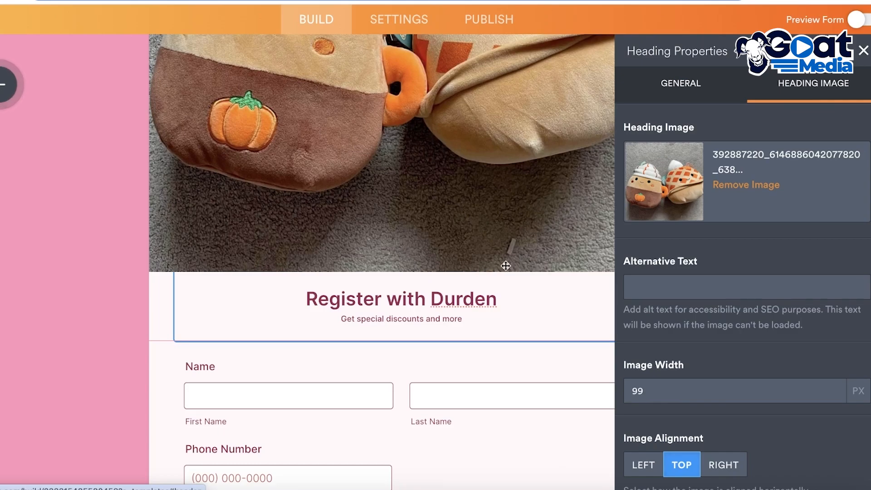
scroll(195, 313, "down", 1)
scroll(287, 335, "down", 4)
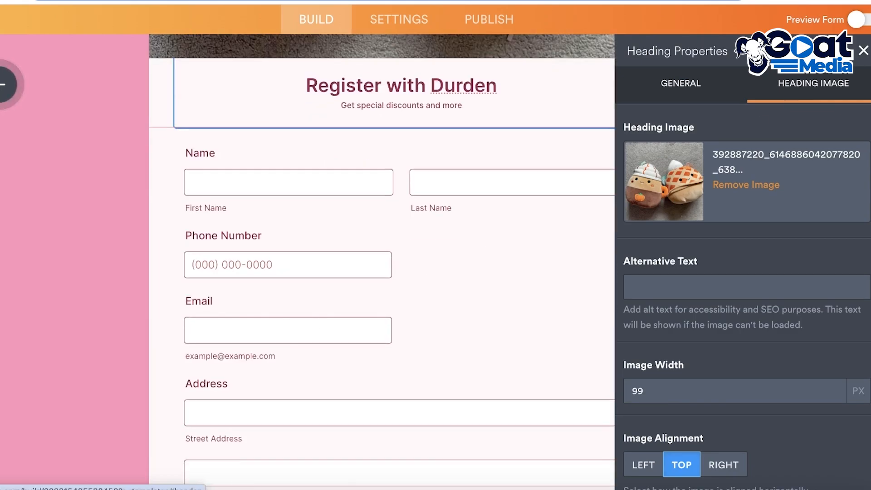
left_click(863, 50)
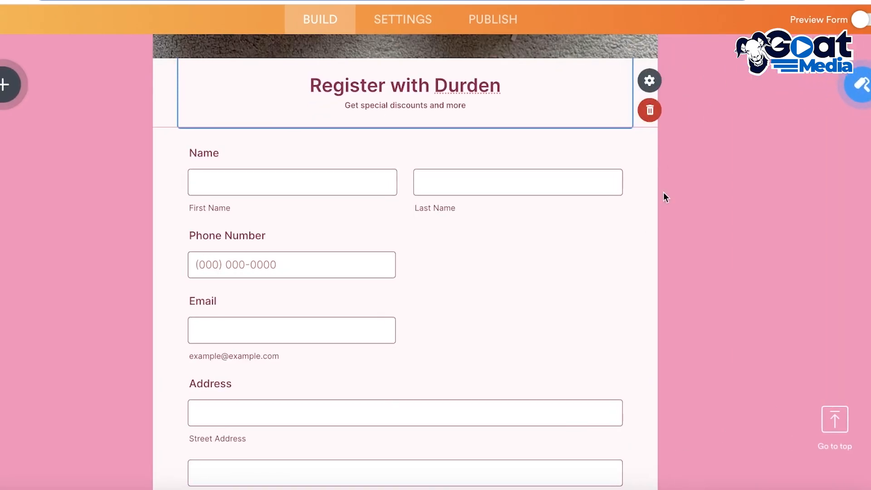
Delete the Phone Number, Address and "How did you hear about us?" fields from the form.
scroll(402, 185, "down", 10)
scroll(364, 247, "up", 3)
scroll(325, 296, "down", 6)
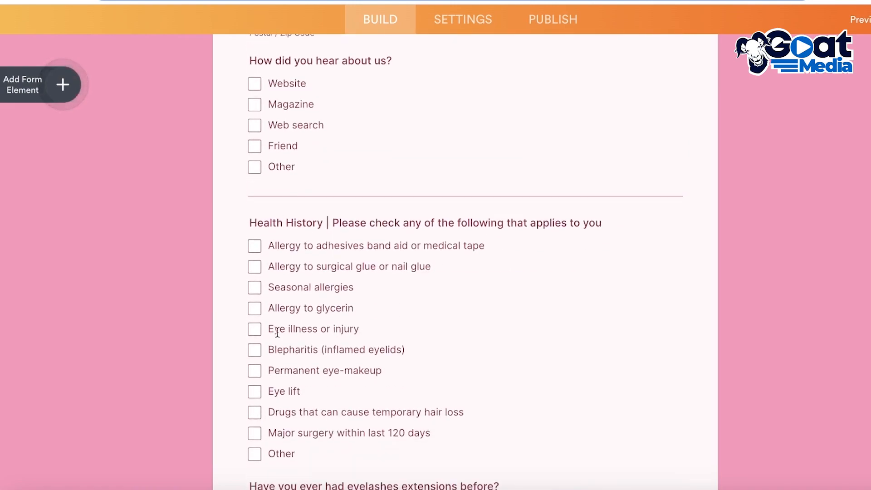
scroll(290, 281, "up", 15)
left_click(552, 291)
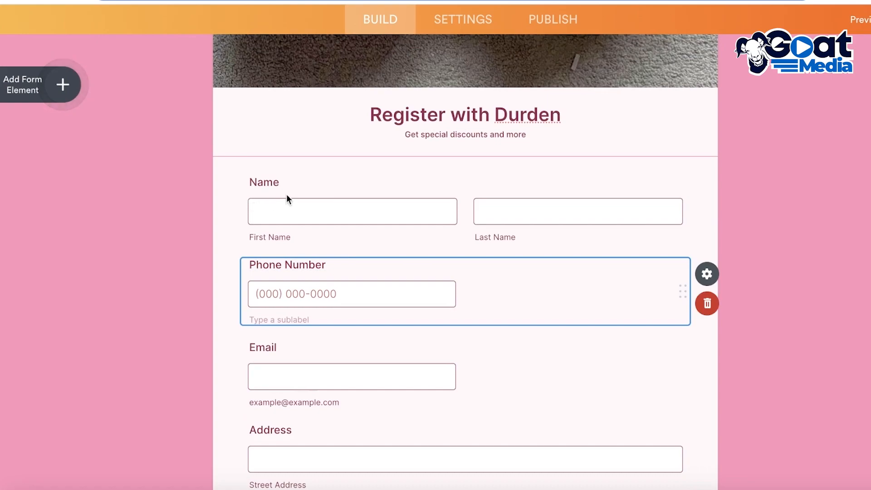
left_click(706, 310)
scroll(628, 307, "down", 5)
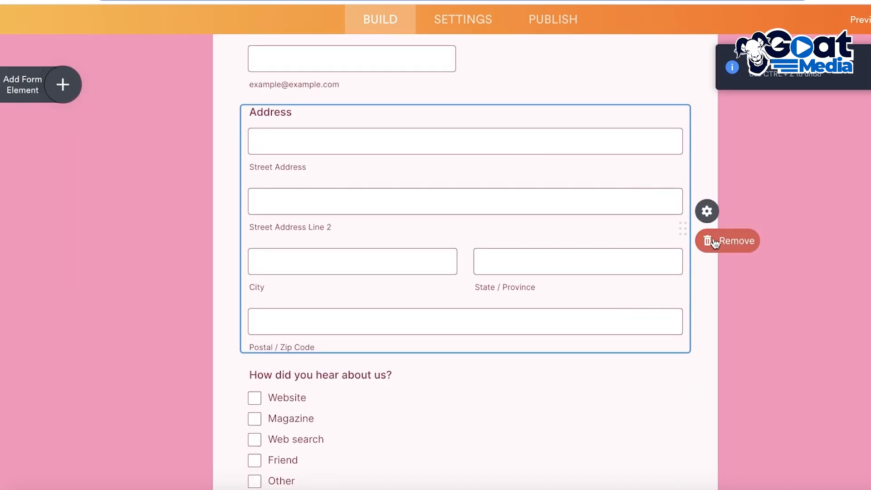
left_click(707, 241)
mouse_move(638, 194)
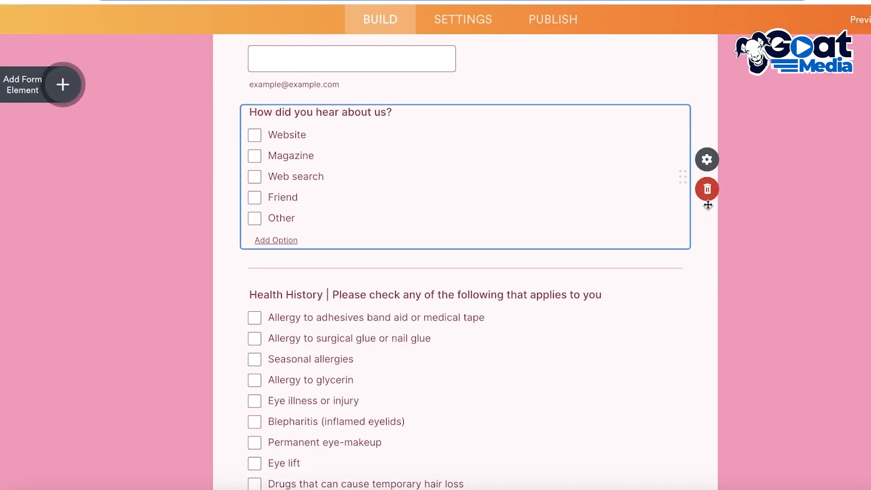
left_click(714, 192)
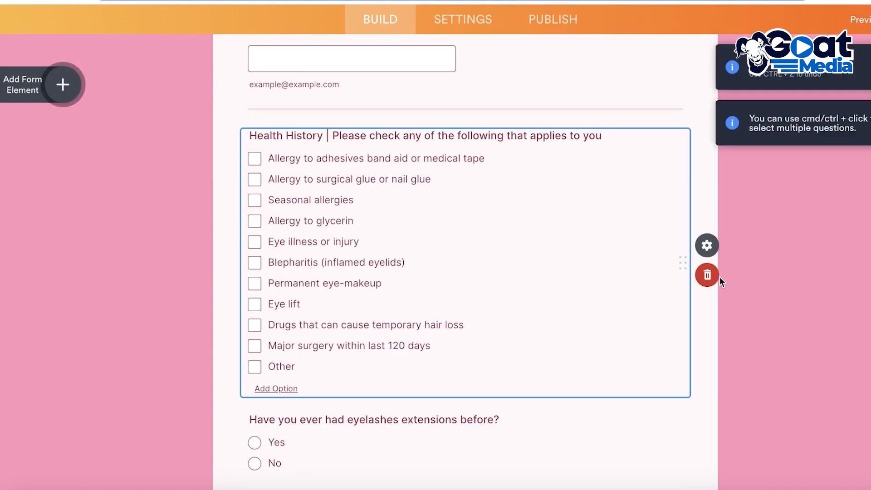
Delete the Health History checklist and the three questions on previous eyelash extensions, the patch test and the brand used.
left_click(717, 277)
left_click(702, 196)
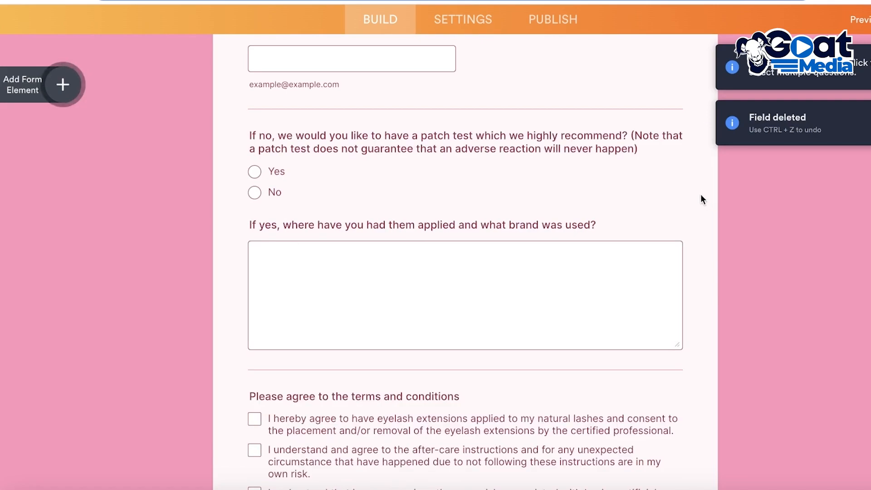
left_click(709, 203)
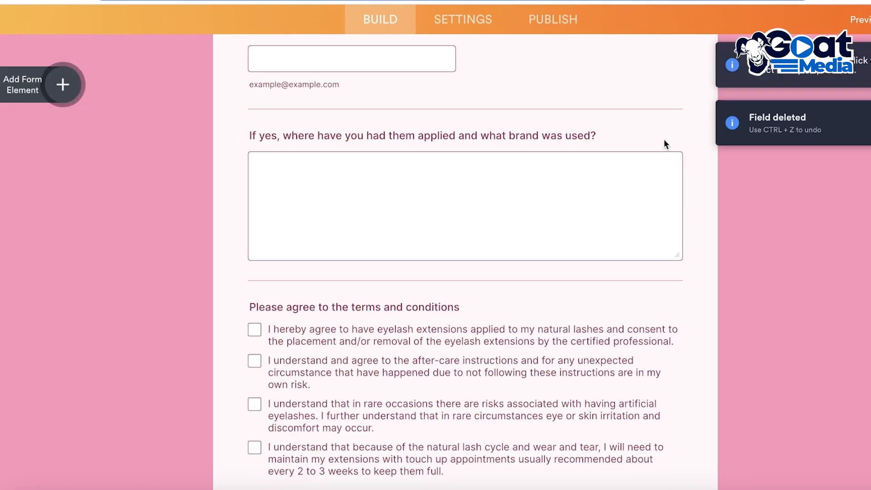
left_click(706, 229)
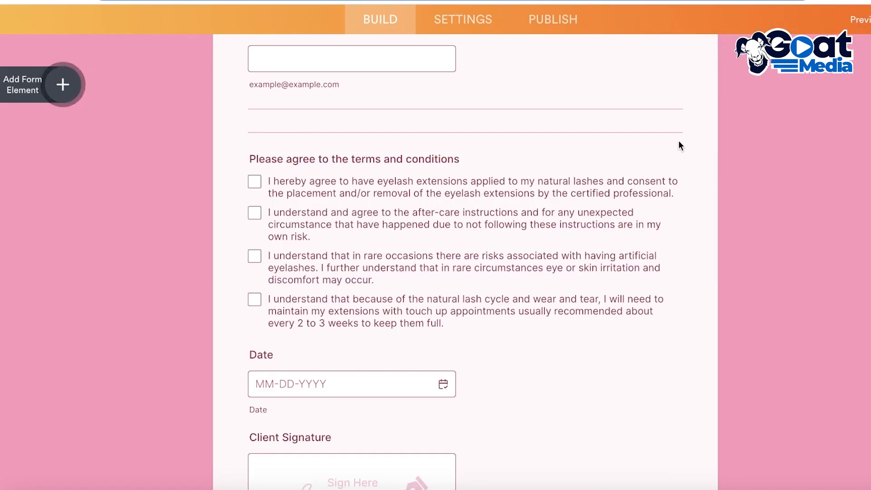
Delete the terms and conditions, Date, Client Signature, Technician Name and Technician Signature fields, plus the two leftover divider lines.
left_click(706, 264)
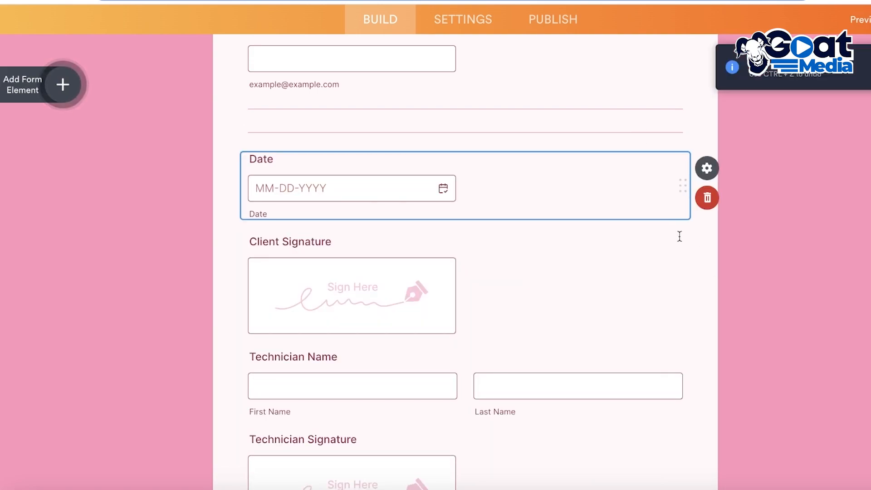
left_click(707, 198)
left_click(707, 227)
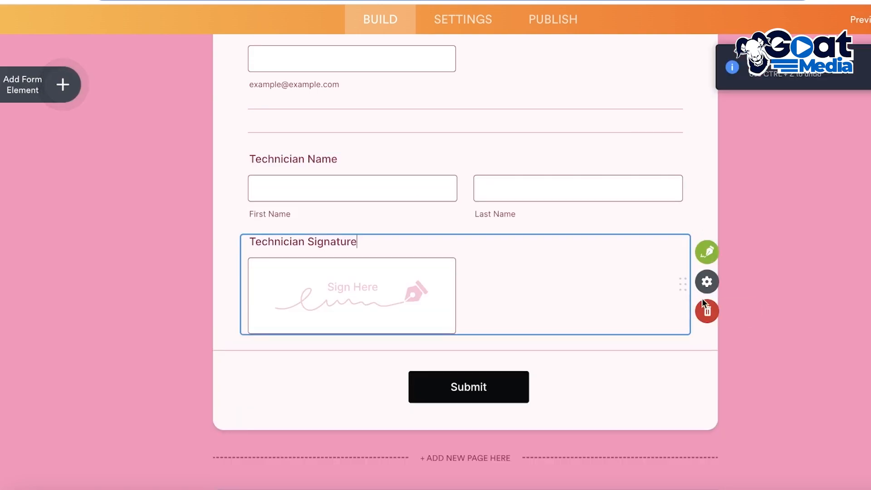
left_click(705, 309)
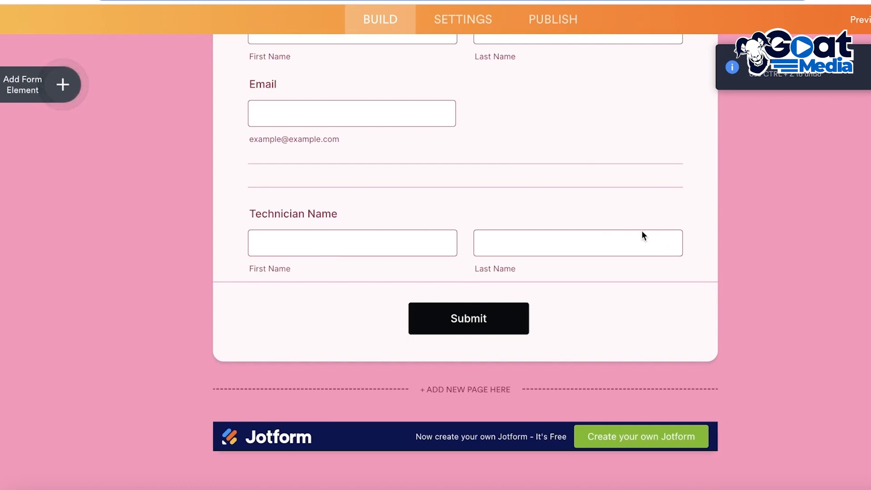
left_click(707, 252)
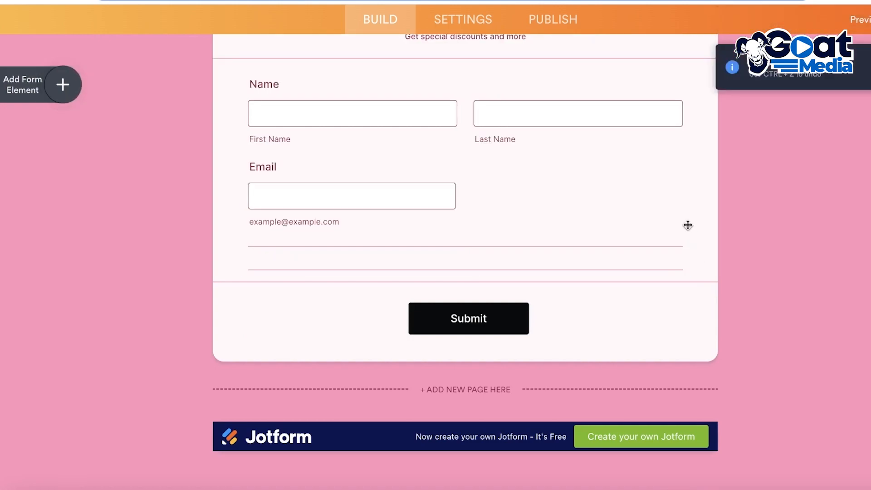
scroll(444, 272, "up", 3)
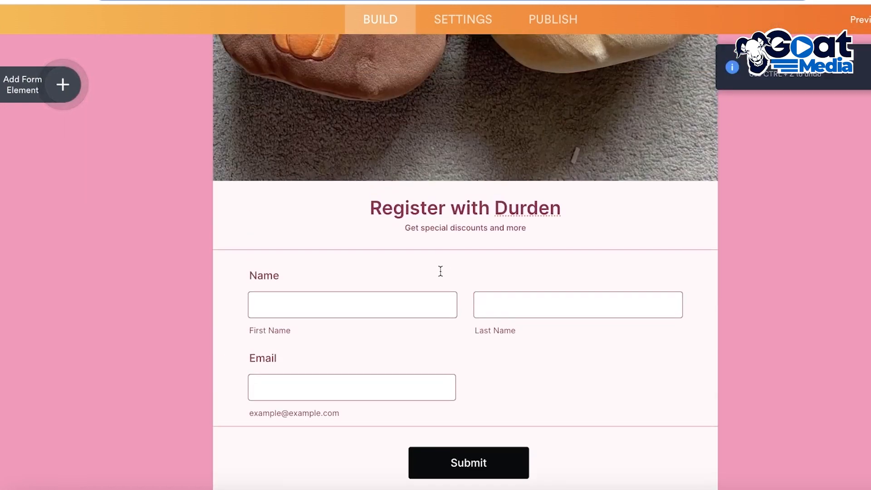
scroll(507, 327, "down", 2)
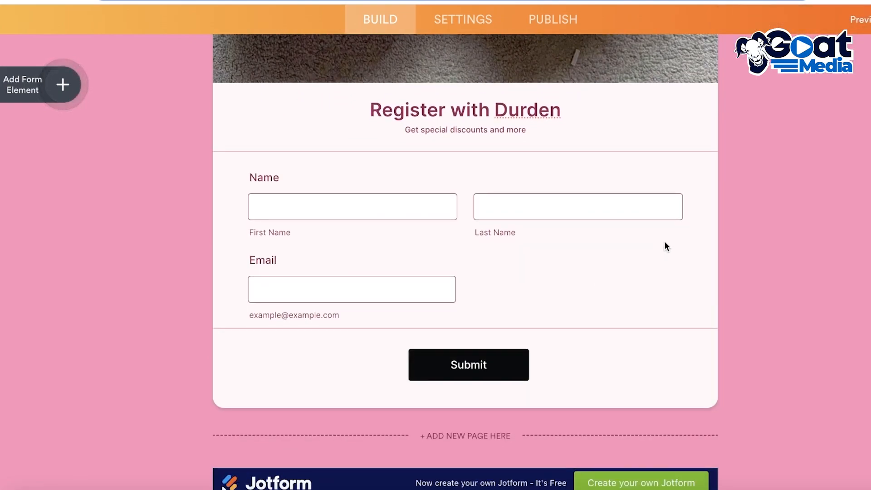
Add a Number element to the form directly below the Email field.
left_click(61, 88)
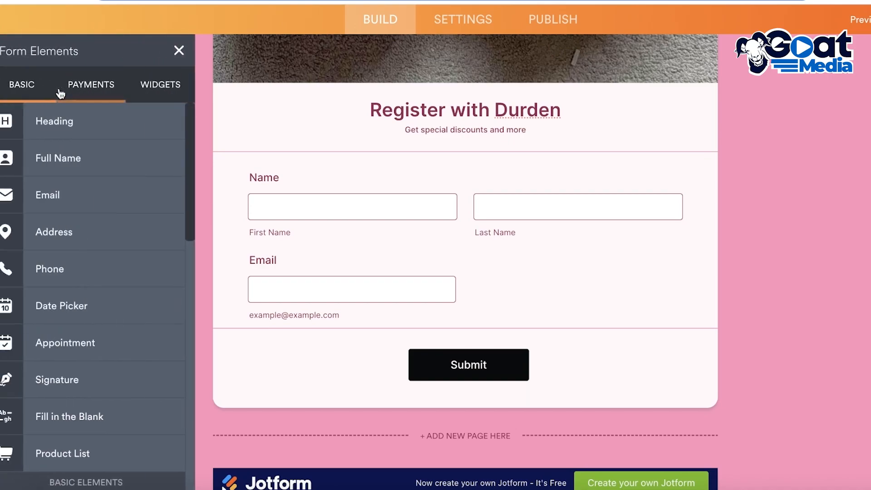
scroll(50, 286, "down", 4)
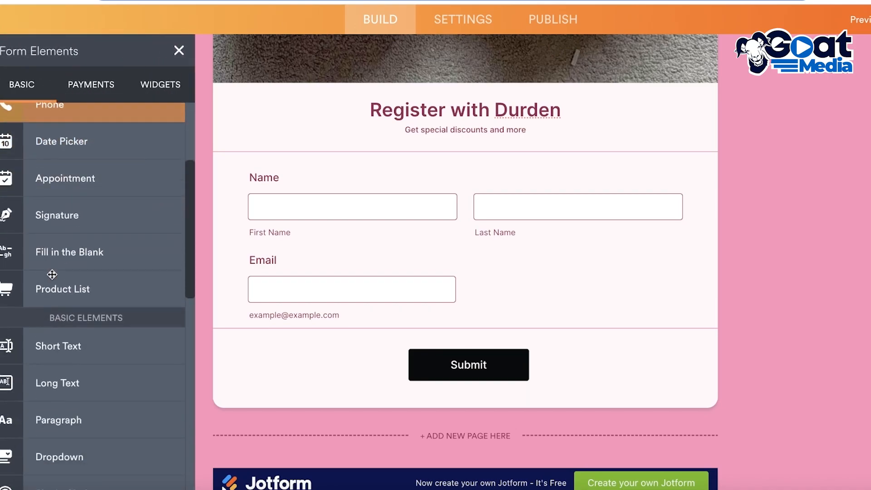
scroll(97, 220, "down", 6)
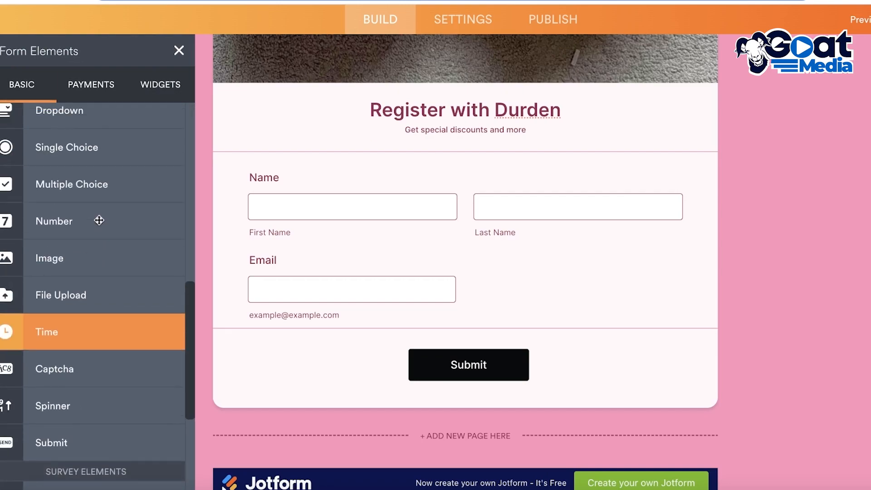
scroll(97, 219, "up", 1)
scroll(90, 204, "up", 3)
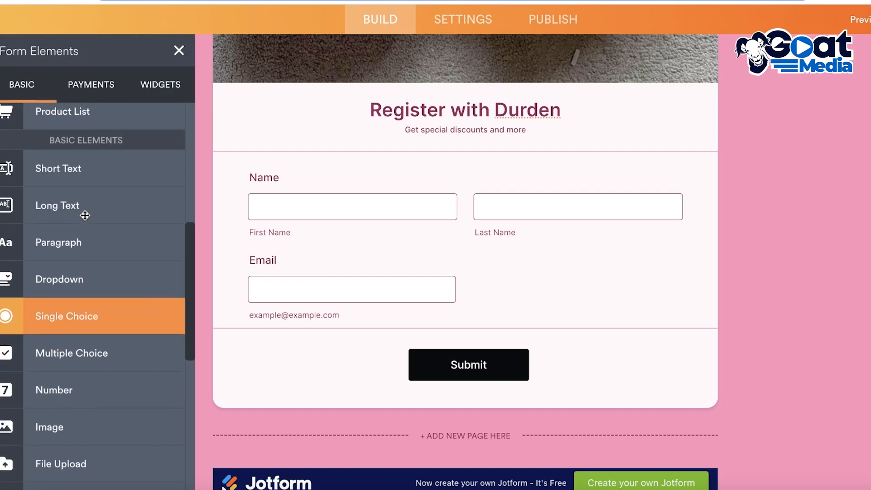
scroll(53, 262, "down", 1)
left_click_drag(52, 340, 396, 349)
Label the new number field "Your age?" and deselect it.
scroll(396, 348, "down", 2)
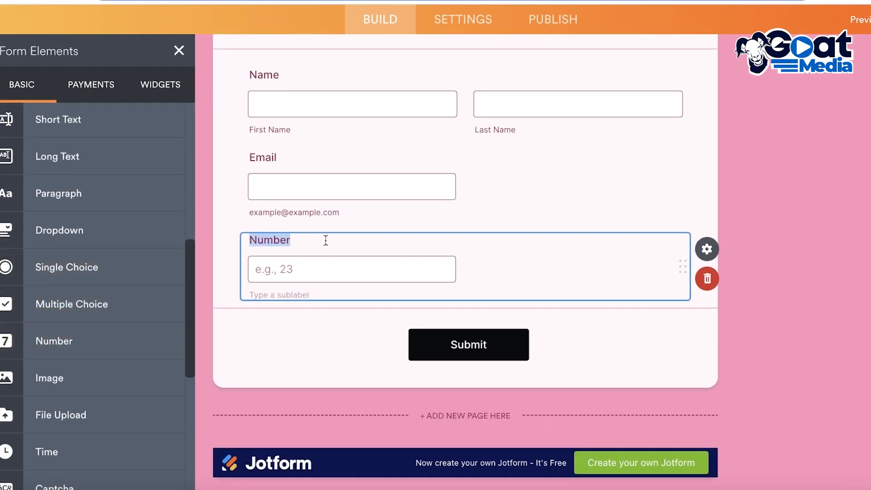
type("Your age?")
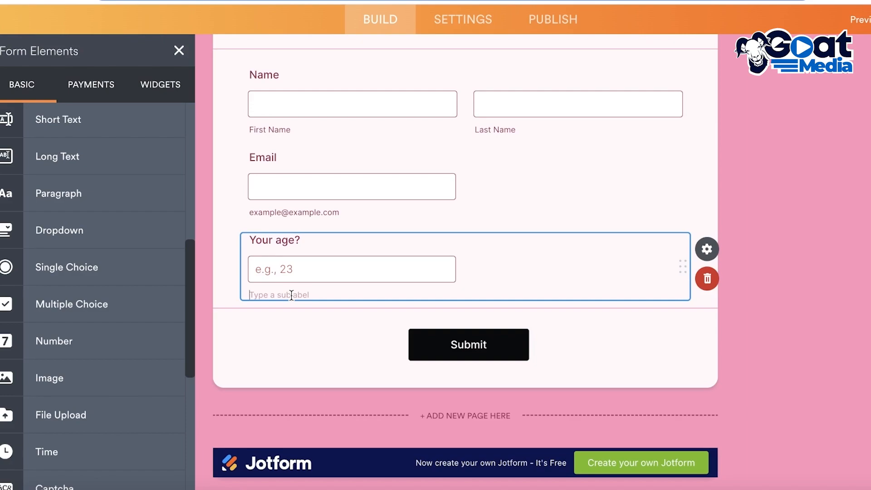
left_click(755, 219)
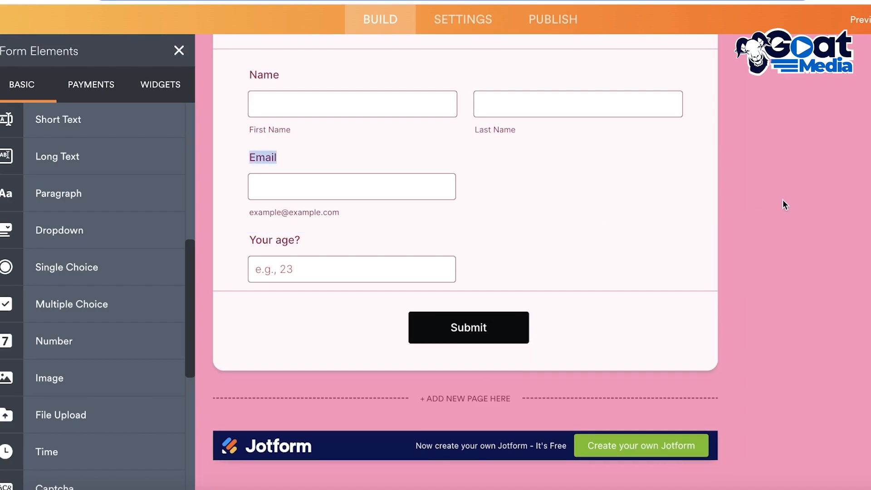
Change the form's title in its settings to "Registration form".
scroll(311, 232, "up", 8)
scroll(708, 168, "up", 1)
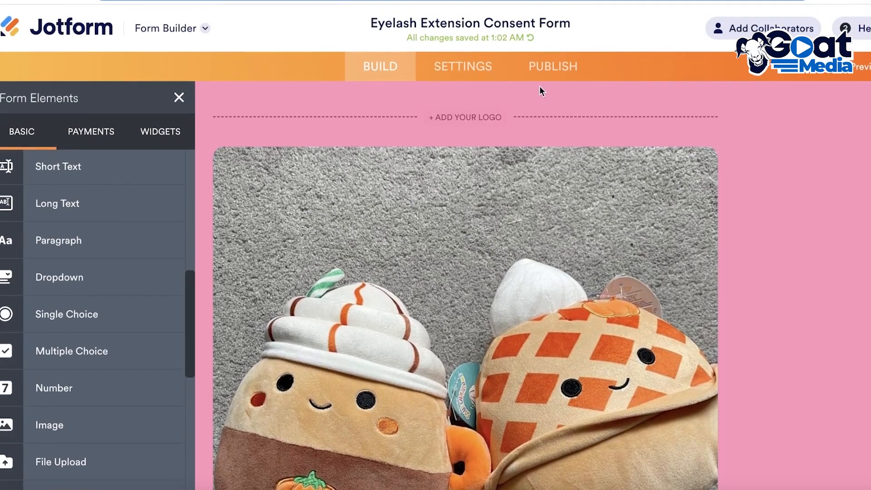
left_click(472, 67)
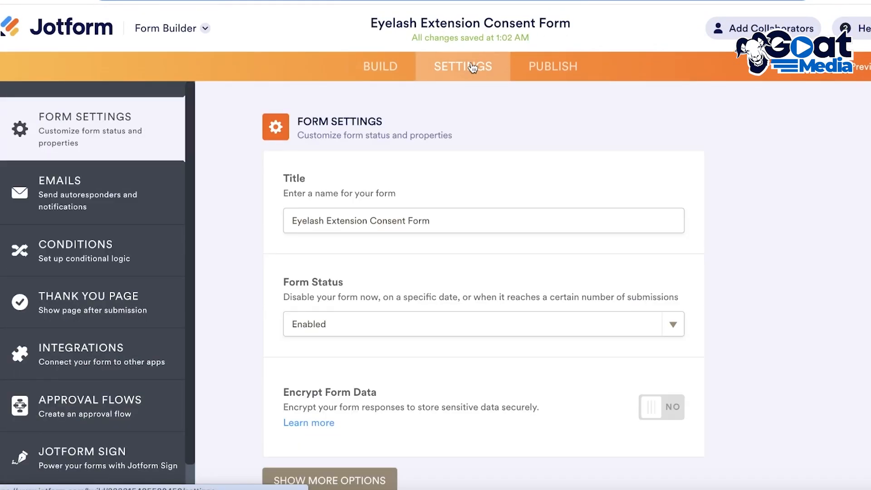
triple_click(308, 220)
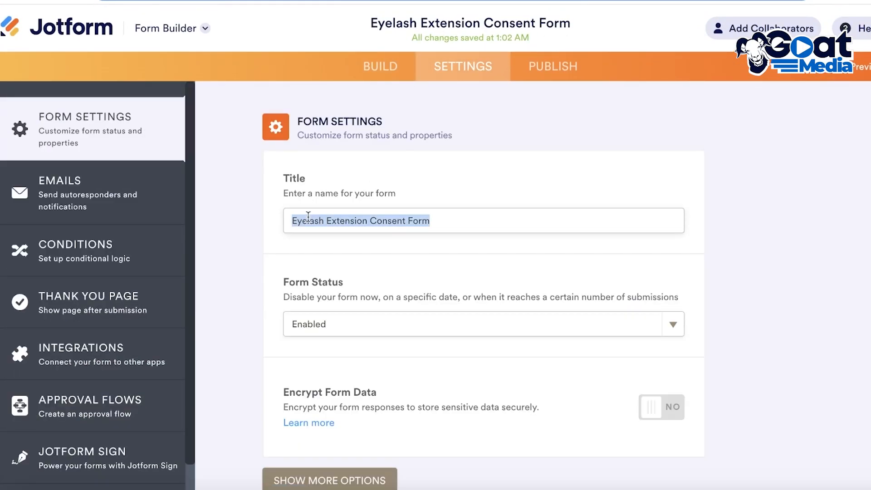
type("R")
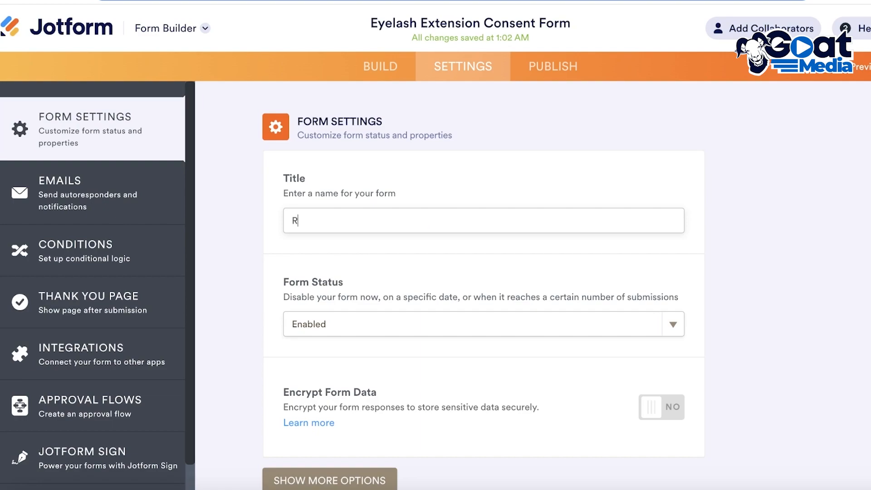
type("egistration form")
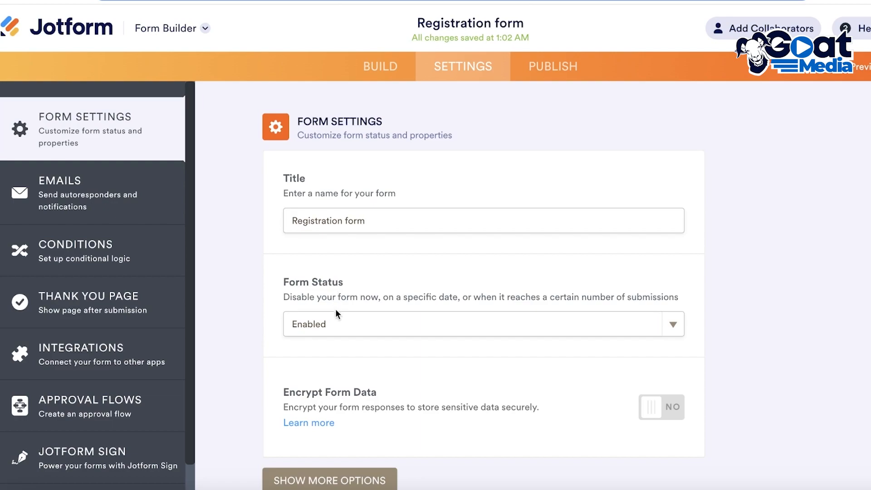
Examine the available form status options for disabling the form, keeping it set to Enabled.
scroll(336, 308, "down", 1)
left_click(347, 295)
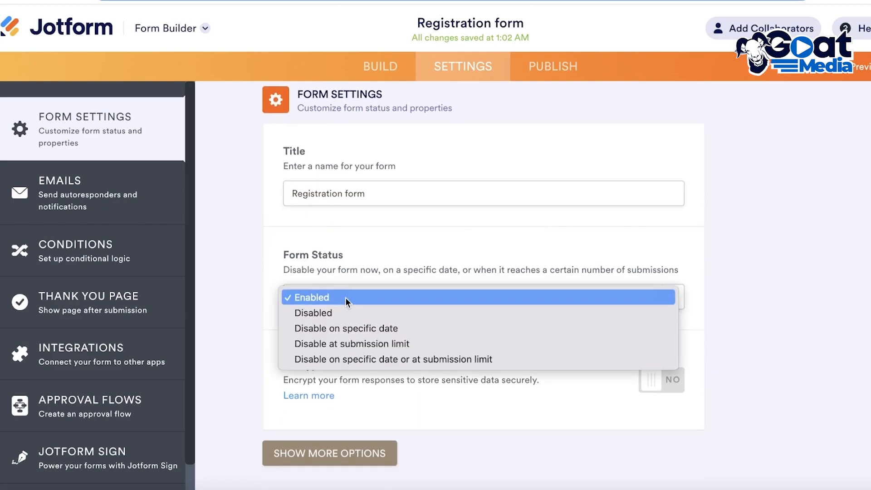
left_click(345, 298)
left_click(347, 303)
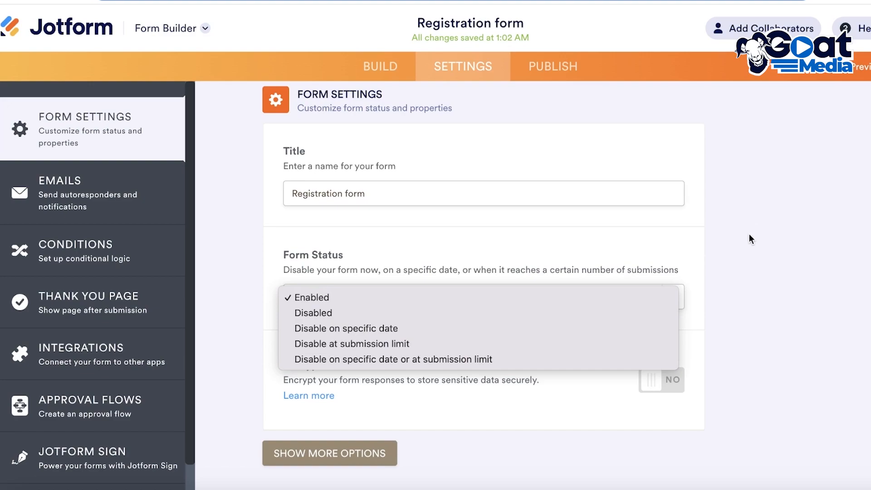
left_click(791, 195)
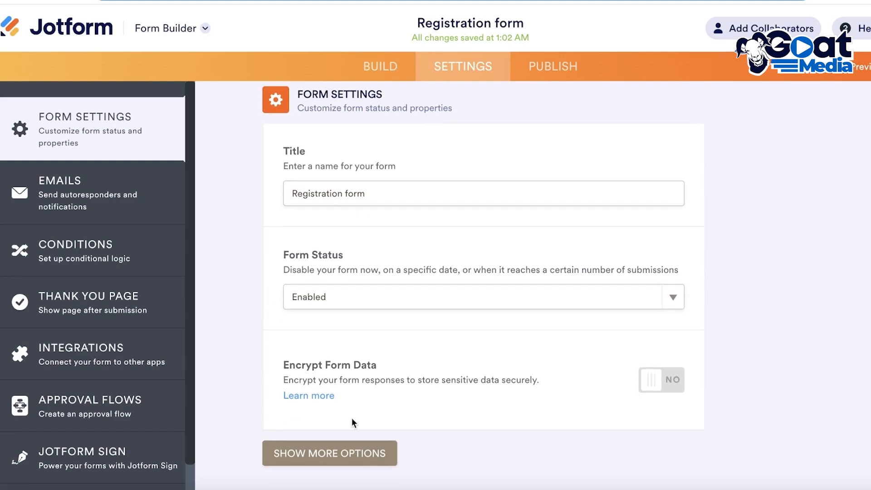
Look over the form's direct link and sharing options for publishing, and copy the form's embed code snippet.
left_click(568, 69)
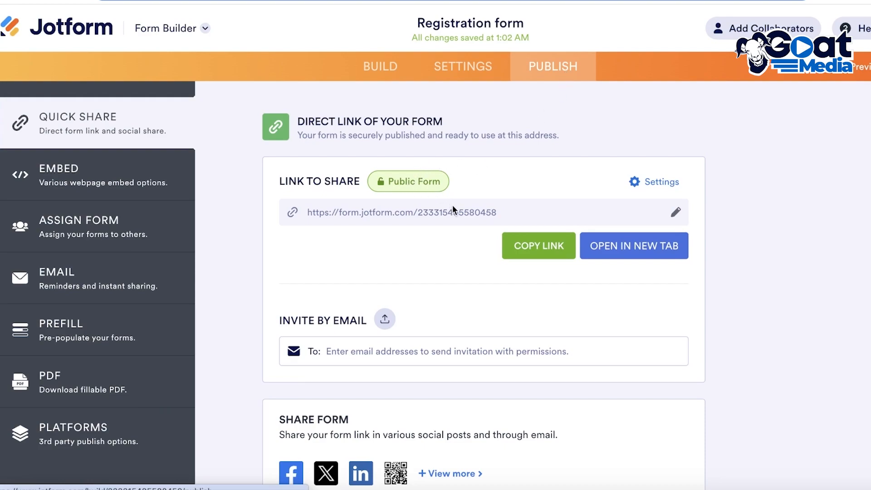
scroll(459, 207, "down", 3)
scroll(463, 205, "up", 3)
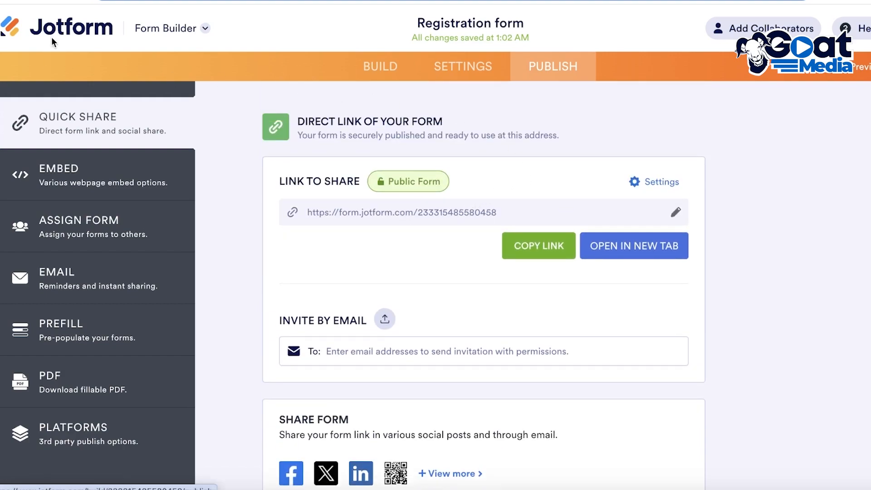
left_click(76, 178)
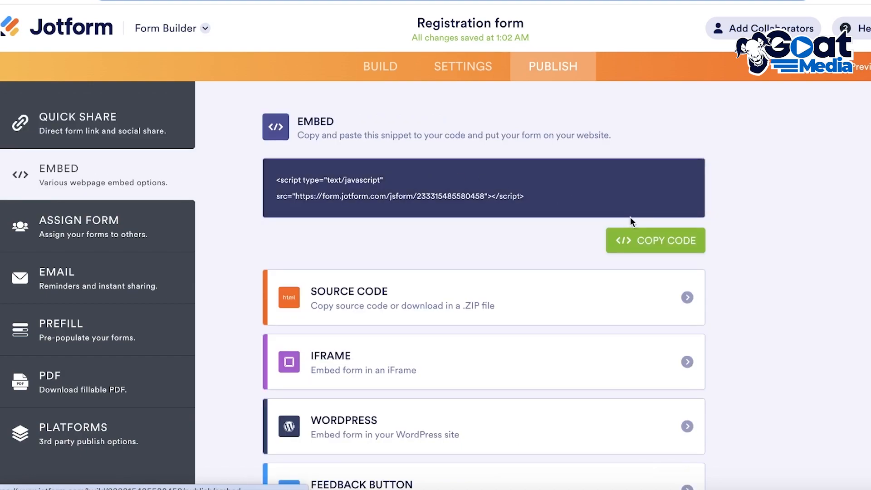
left_click(654, 241)
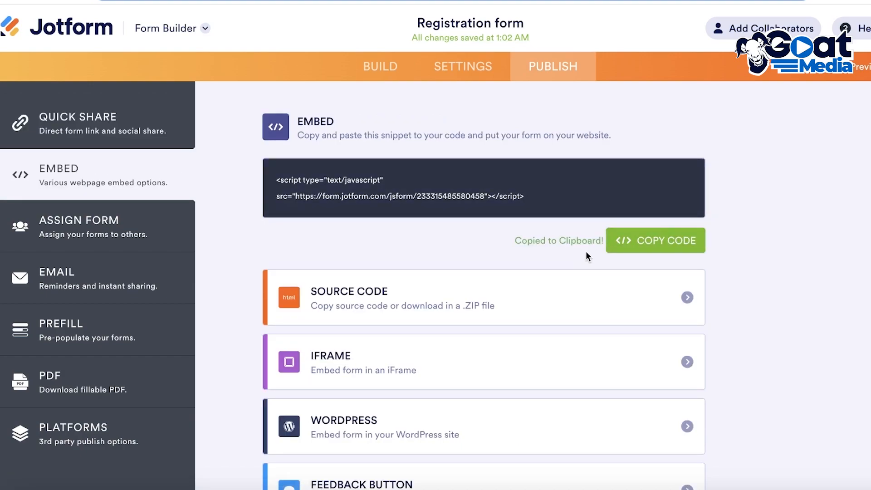
Review the remaining ways of embedding the form and return to the My Forms page.
scroll(490, 179, "down", 2)
scroll(492, 182, "down", 3)
scroll(495, 191, "up", 5)
left_click(87, 34)
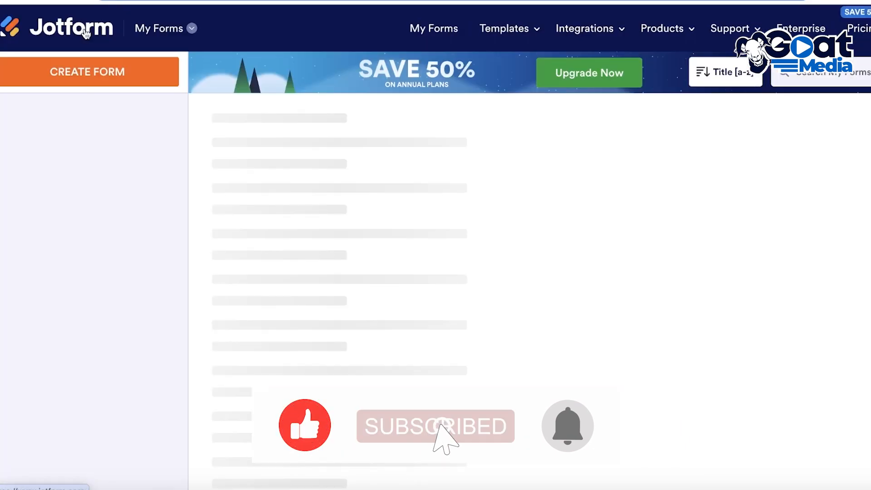